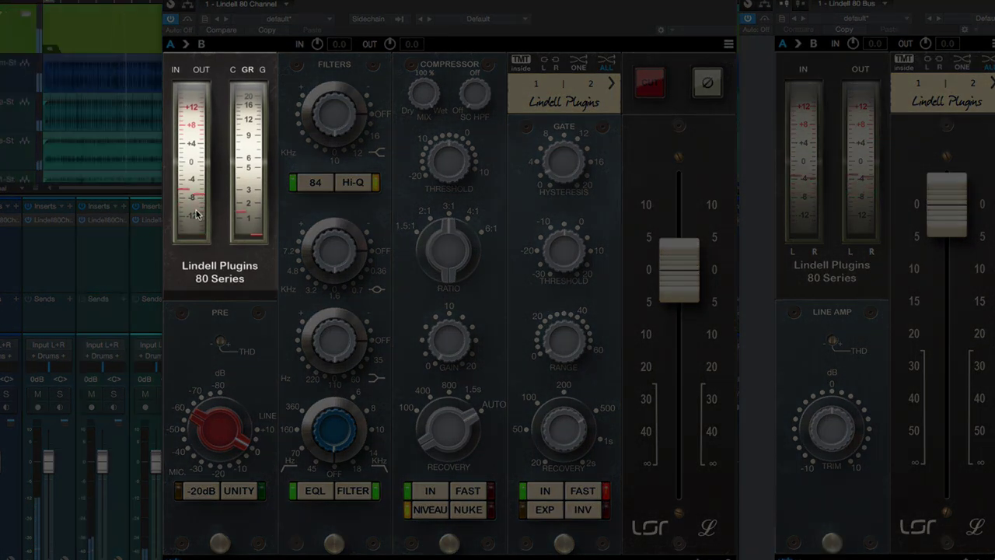
# - Check the channel plugin's Calibration option and leave it at the −14 dBFS default
pyautogui.click(729, 44)
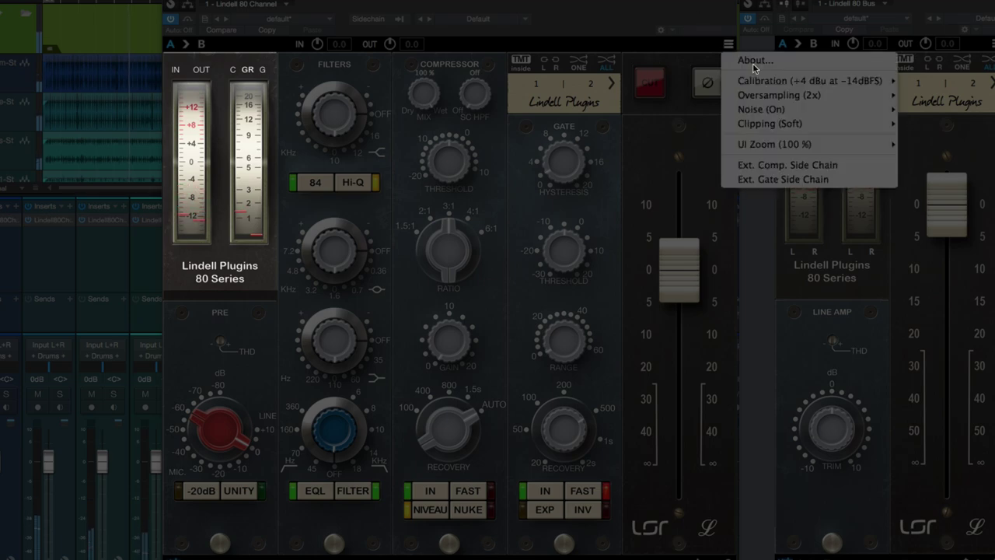
pyautogui.moveTo(757, 81)
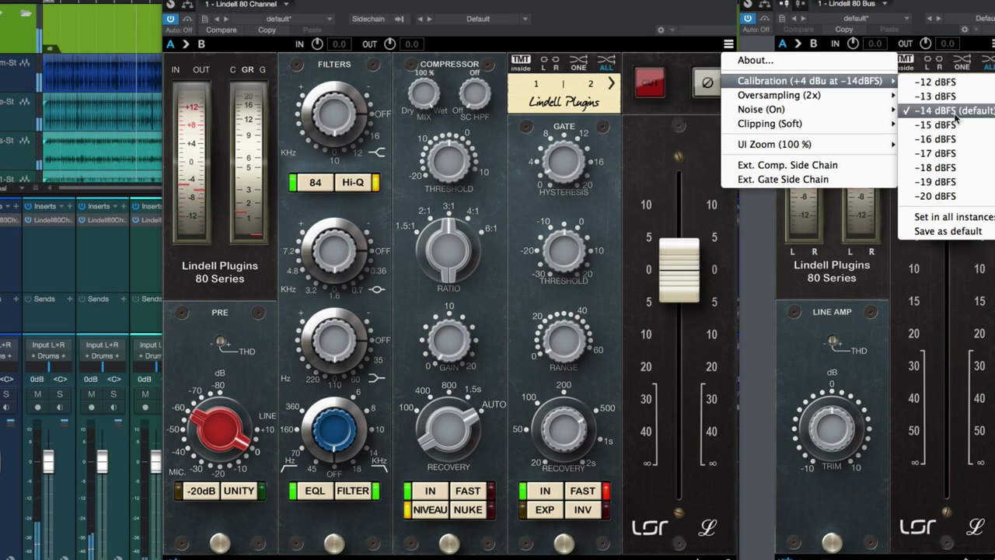
pyautogui.click(216, 165)
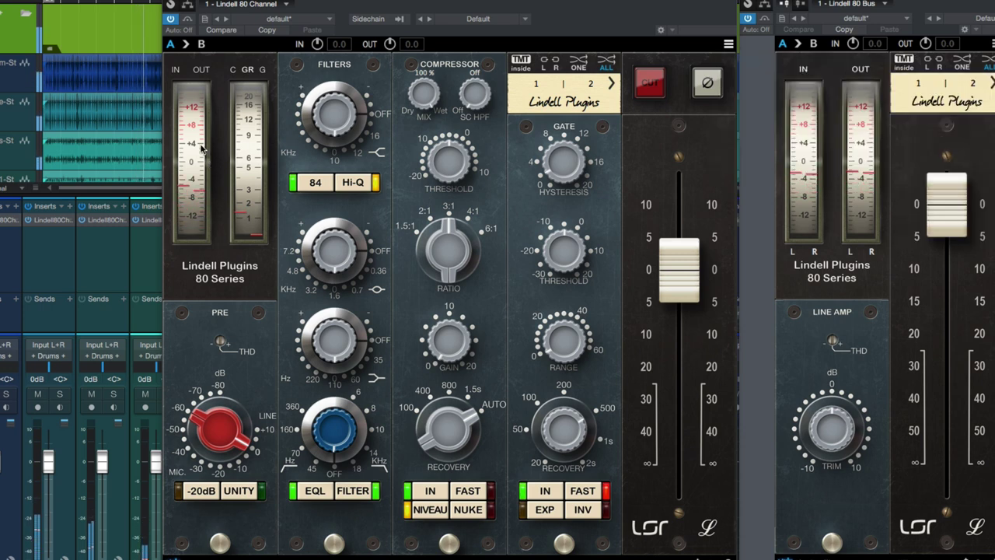
# - Raise the preamp THD to about 6.5 dB, turn PRE gain up, and toggle UNITY
pyautogui.click(219, 345)
pyautogui.moveTo(219, 344); pyautogui.dragTo(218, 347)
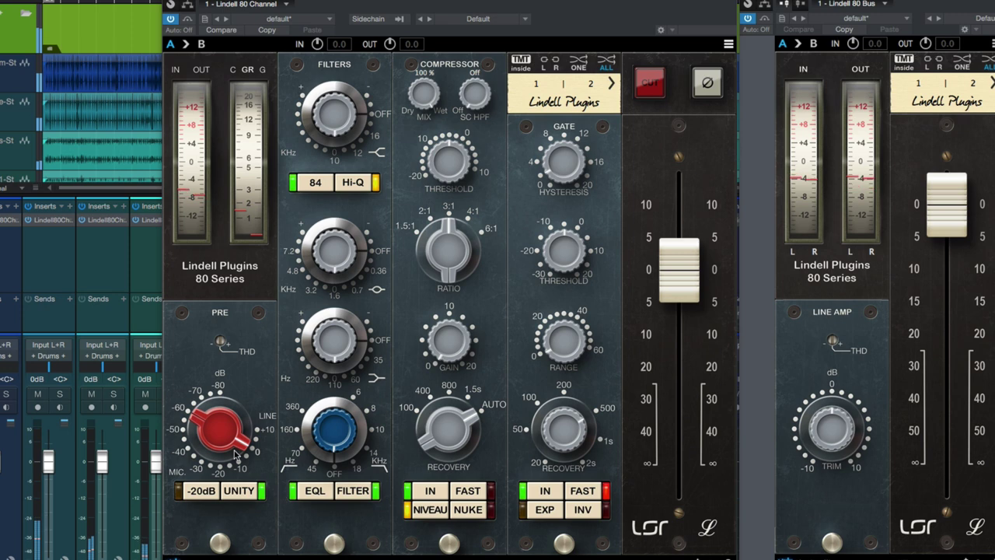
pyautogui.moveTo(234, 450); pyautogui.dragTo(233, 438)
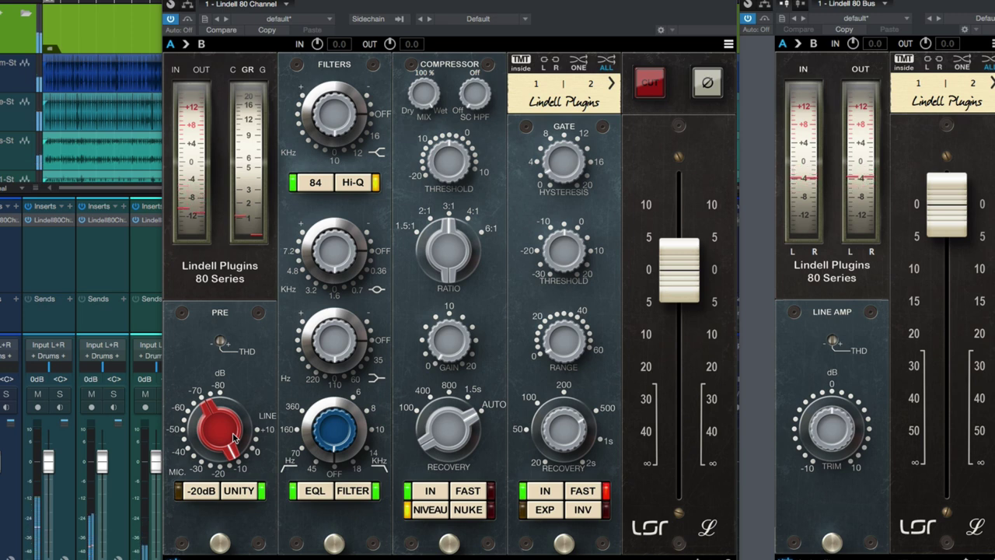
pyautogui.click(233, 438)
pyautogui.moveTo(234, 437); pyautogui.dragTo(235, 432)
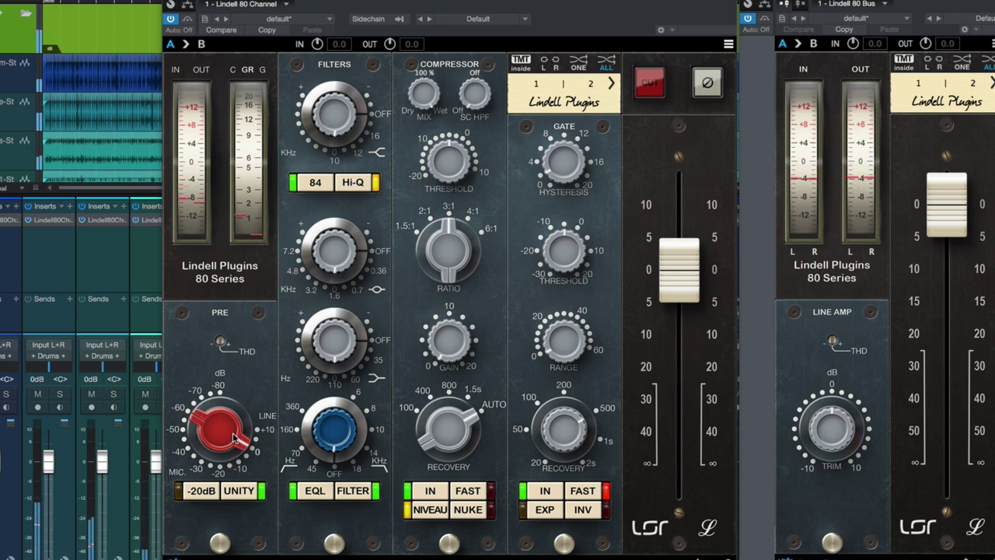
pyautogui.click(237, 490)
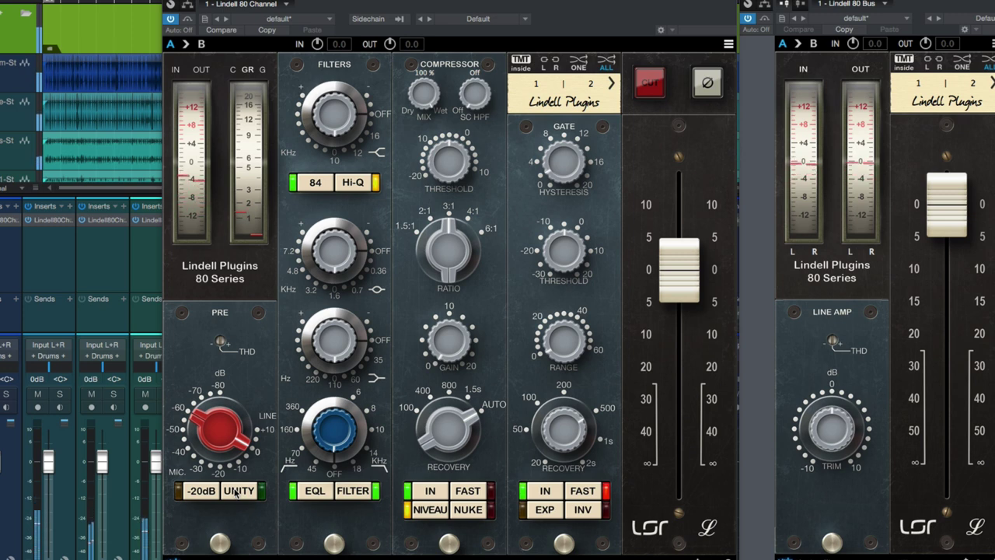
pyautogui.click(316, 187)
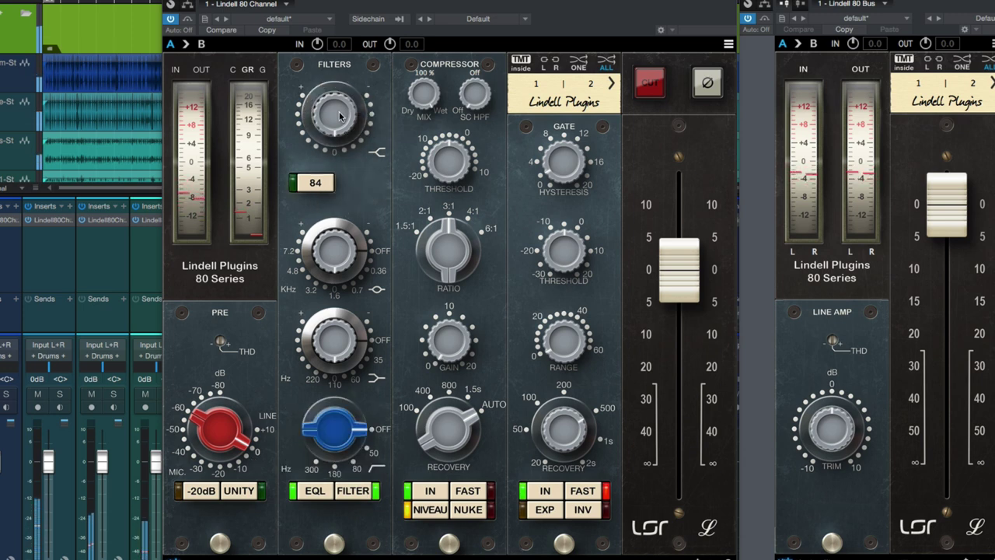
pyautogui.moveTo(339, 111)
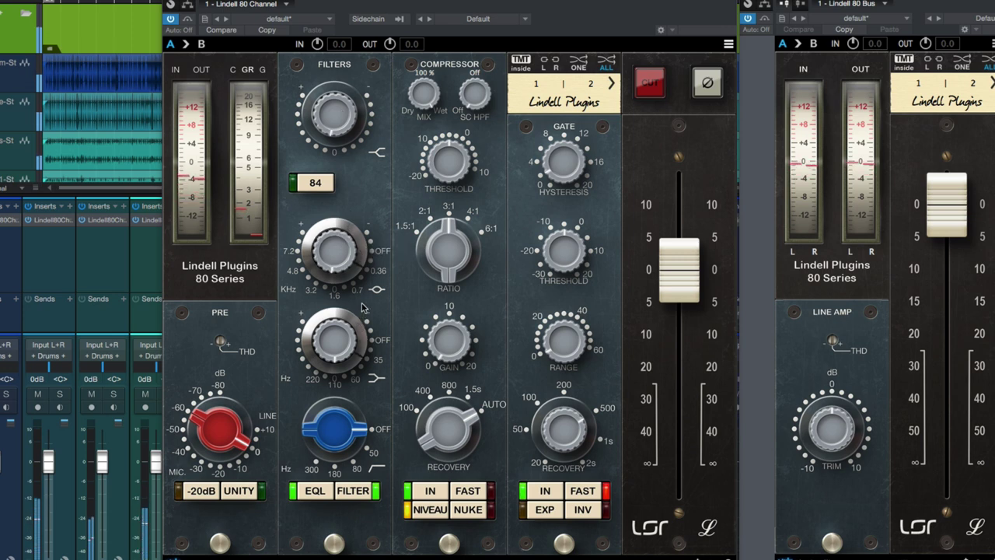
pyautogui.moveTo(345, 332)
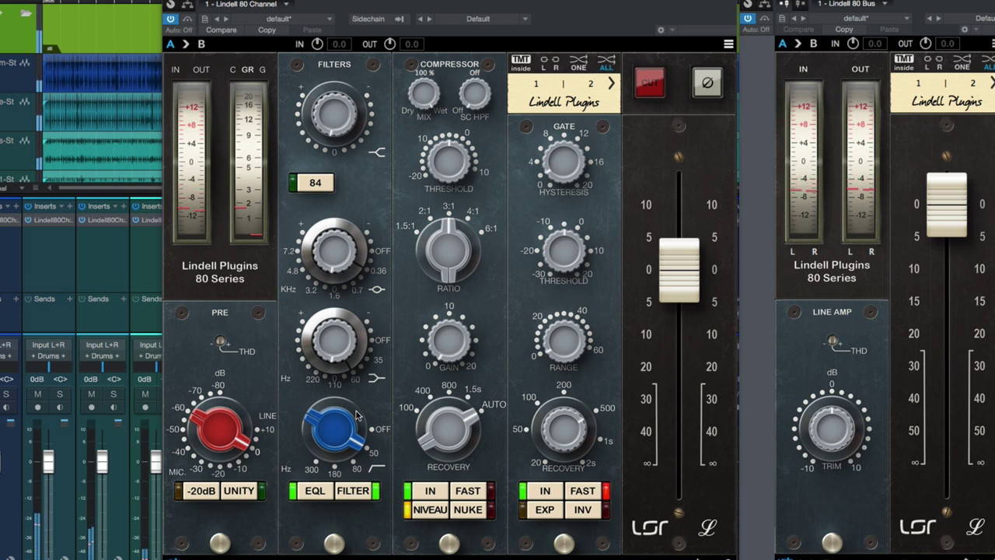
pyautogui.click(327, 192)
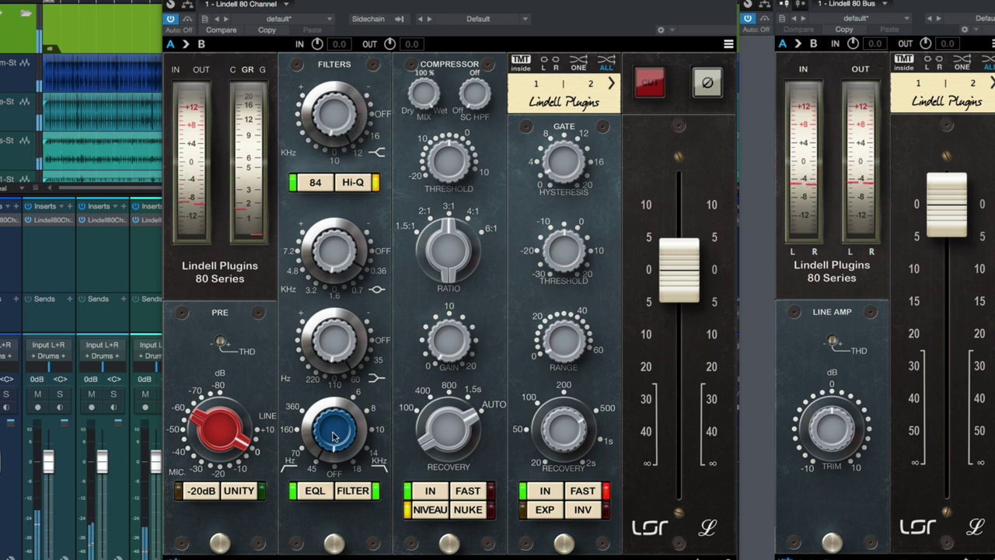
pyautogui.moveTo(334, 436); pyautogui.dragTo(332, 439)
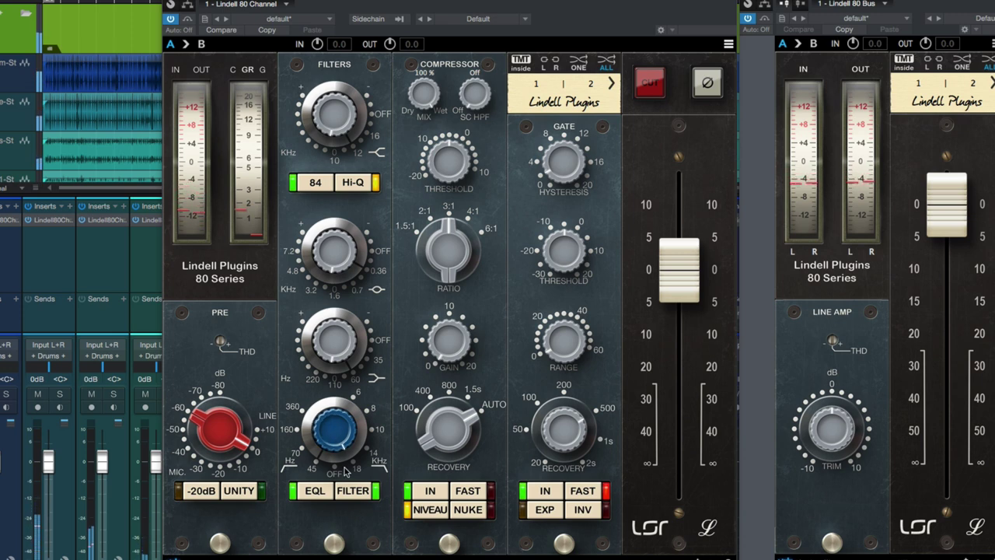
pyautogui.click(352, 496)
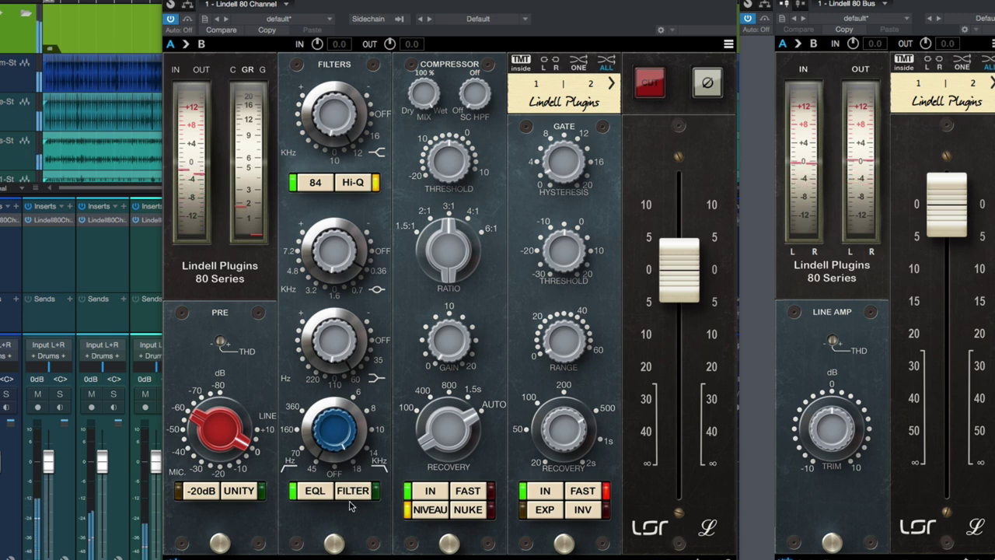
pyautogui.click(326, 495)
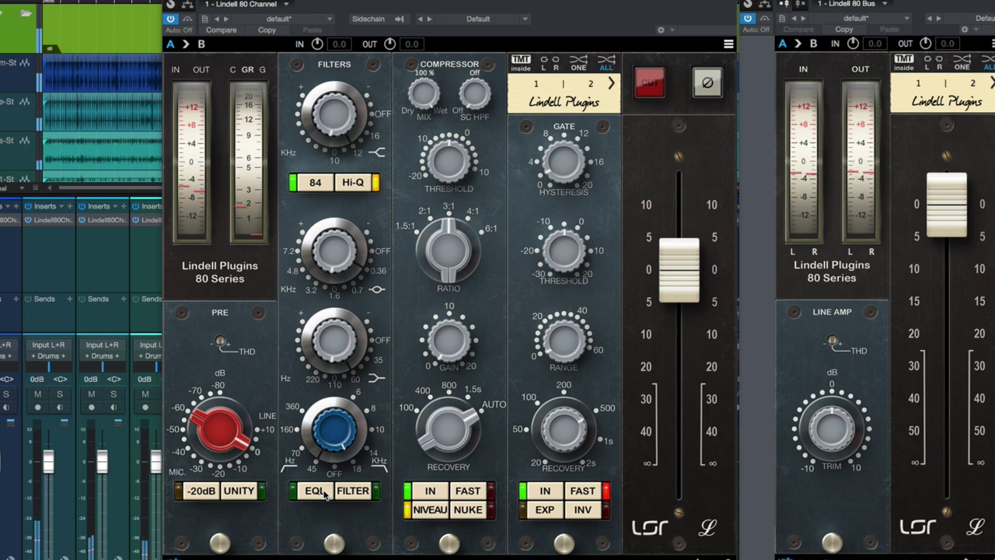
pyautogui.click(326, 495)
pyautogui.click(345, 491)
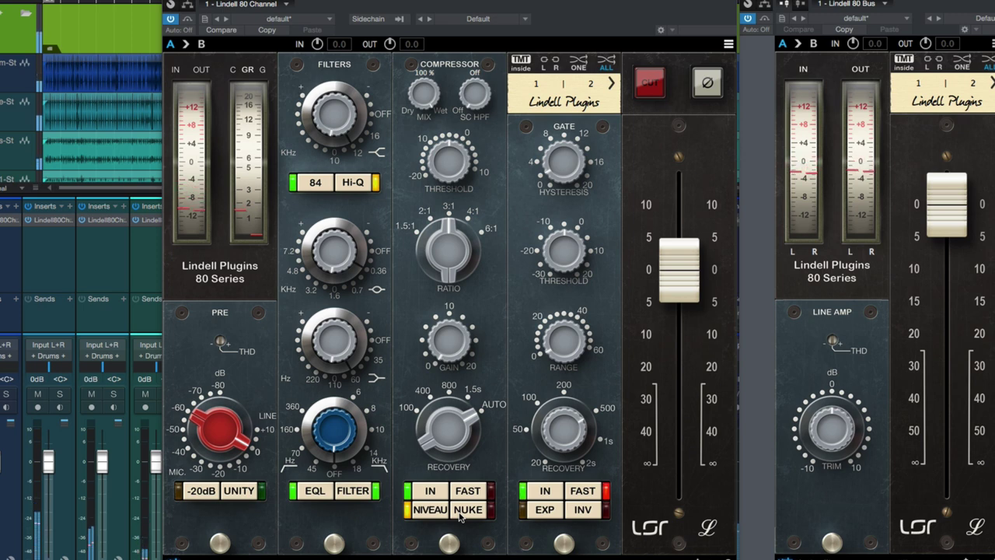
# - Solo the drums, set threshold −20 dB and gain about 7.7 dB, and blend the mix to 32%
pyautogui.press('s')
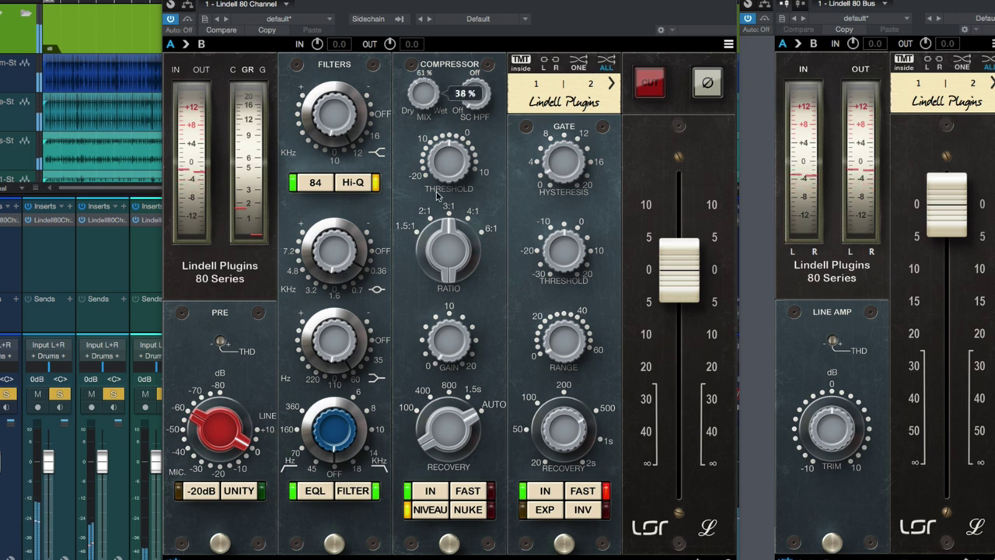
pyautogui.moveTo(439, 107); pyautogui.dragTo(425, 113)
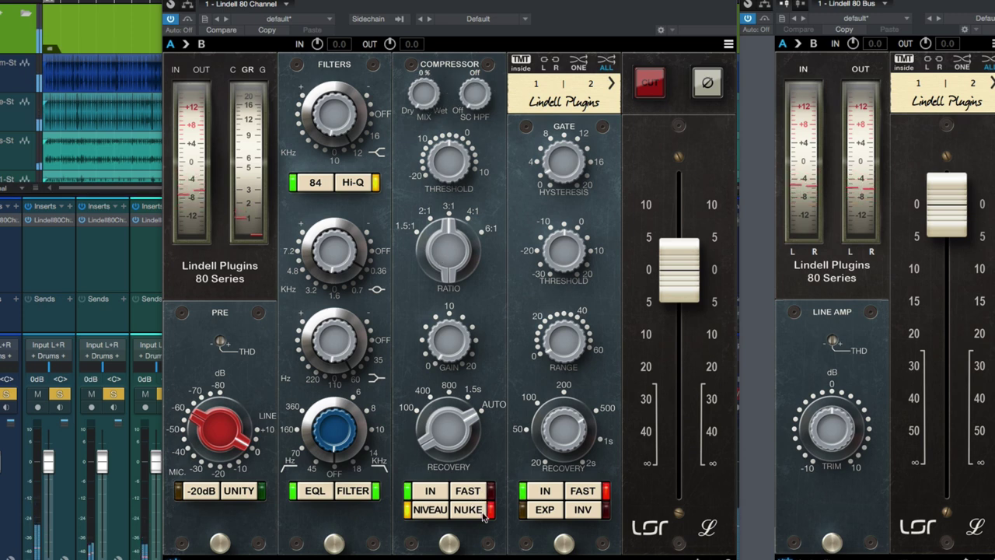
pyautogui.moveTo(449, 417); pyautogui.dragTo(447, 458)
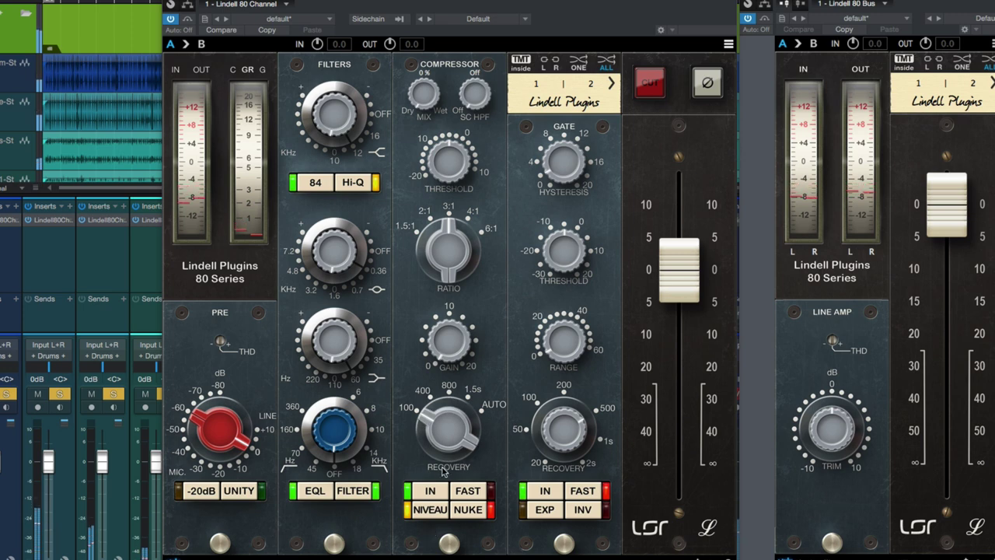
pyautogui.moveTo(469, 257); pyautogui.dragTo(462, 267)
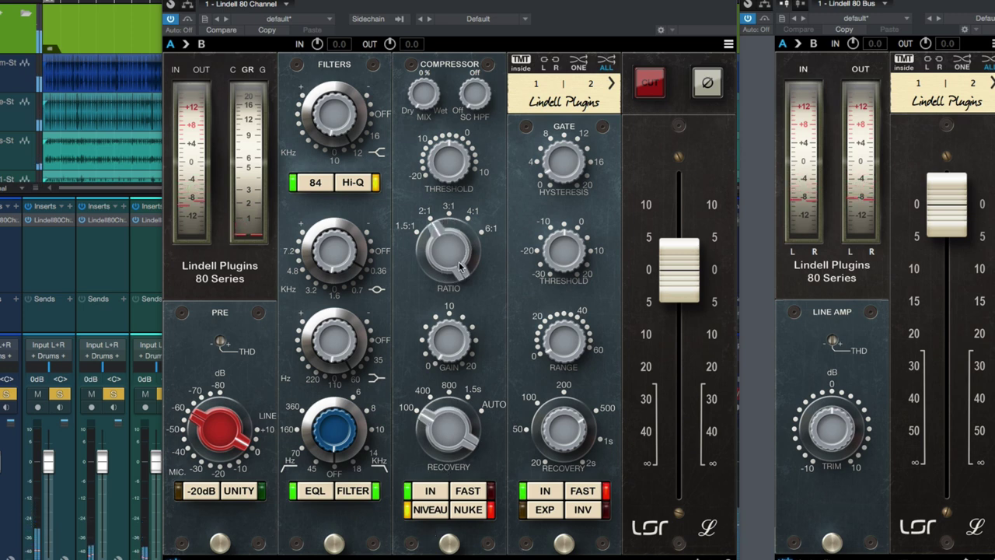
pyautogui.moveTo(455, 184); pyautogui.dragTo(446, 332)
pyautogui.moveTo(464, 387); pyautogui.dragTo(473, 309)
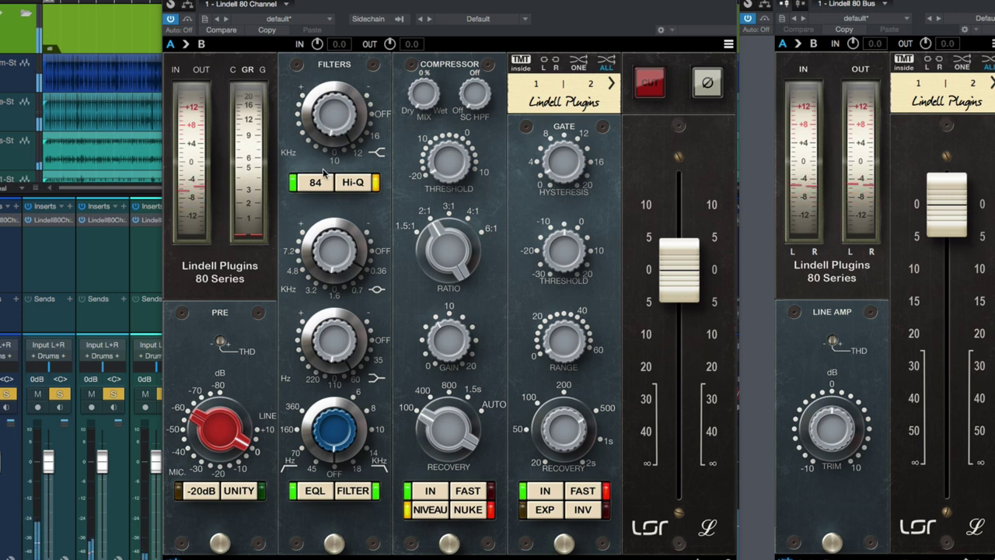
pyautogui.moveTo(434, 101)
pyautogui.mouseDown()
pyautogui.moveTo(440, 88)
pyautogui.moveTo(431, 98)
pyautogui.mouseUp()
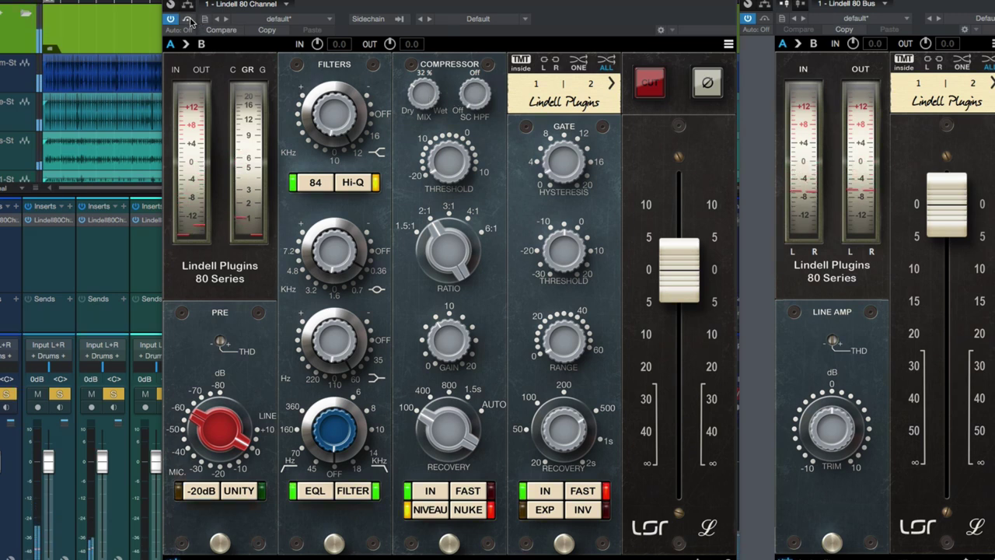
# - Switch the compressor to FAST attack with a 3:1 ratio
pyautogui.moveTo(445, 342)
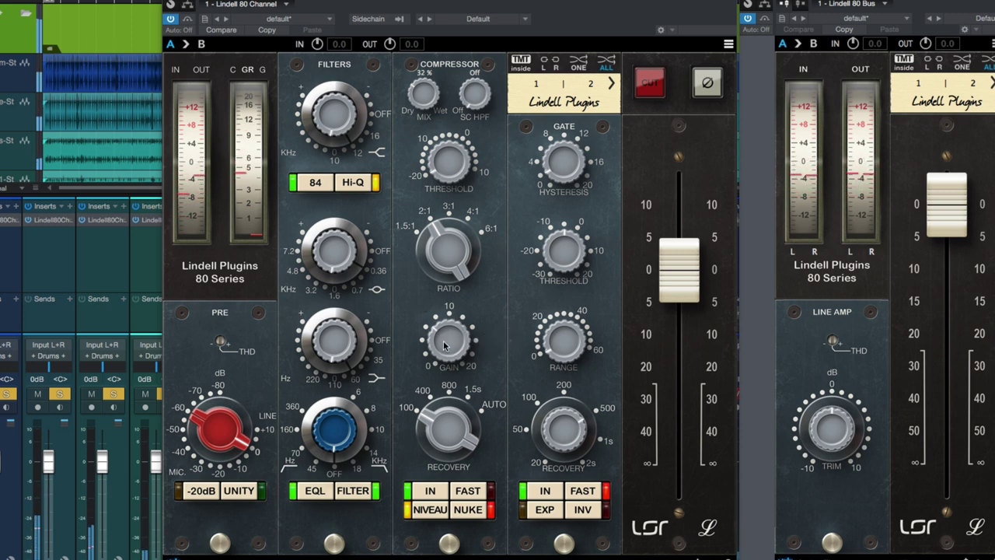
pyautogui.click(468, 491)
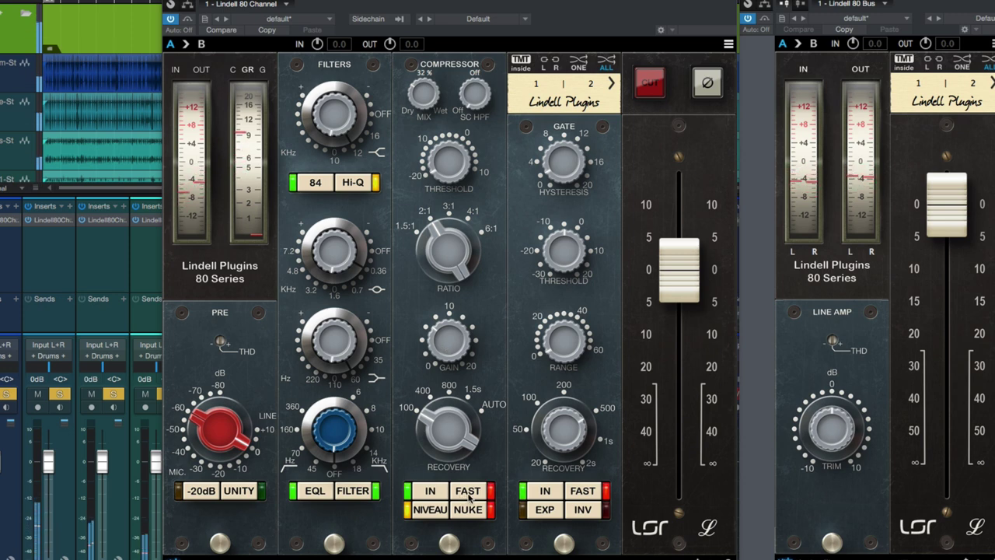
pyautogui.moveTo(459, 253); pyautogui.dragTo(461, 242)
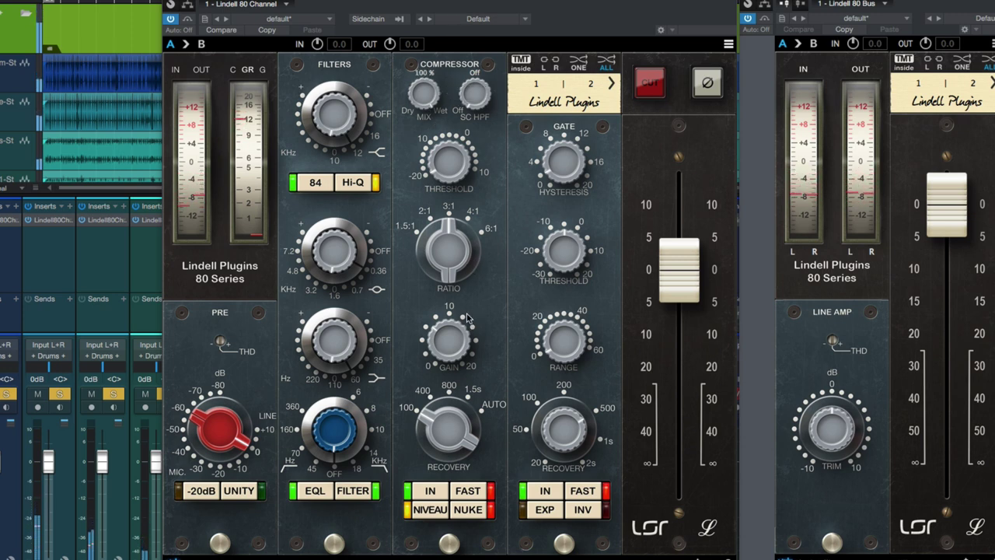
# - Bring the compressor MIX down to 0% and switch the compressor out
pyautogui.moveTo(426, 97); pyautogui.dragTo(428, 163)
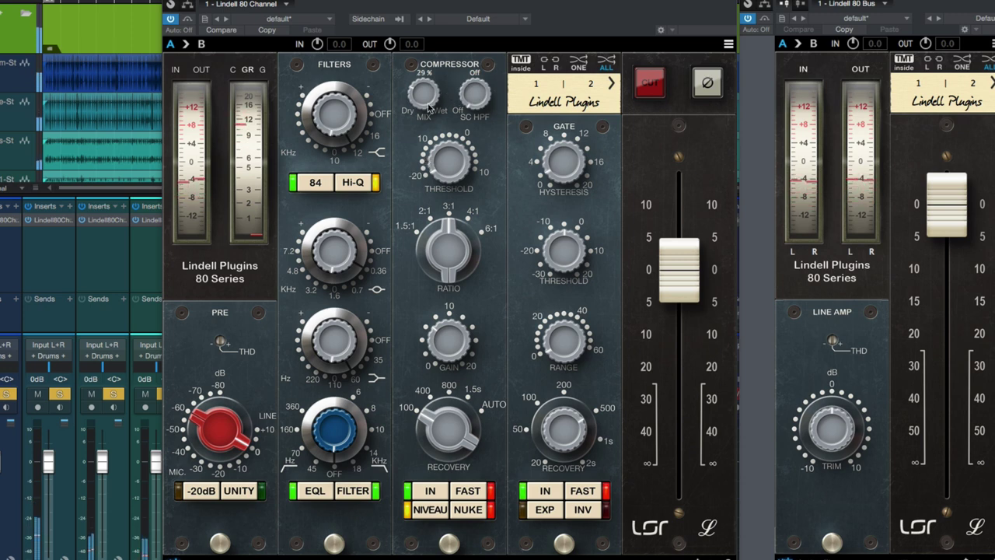
pyautogui.scroll(-3, 426, 107)
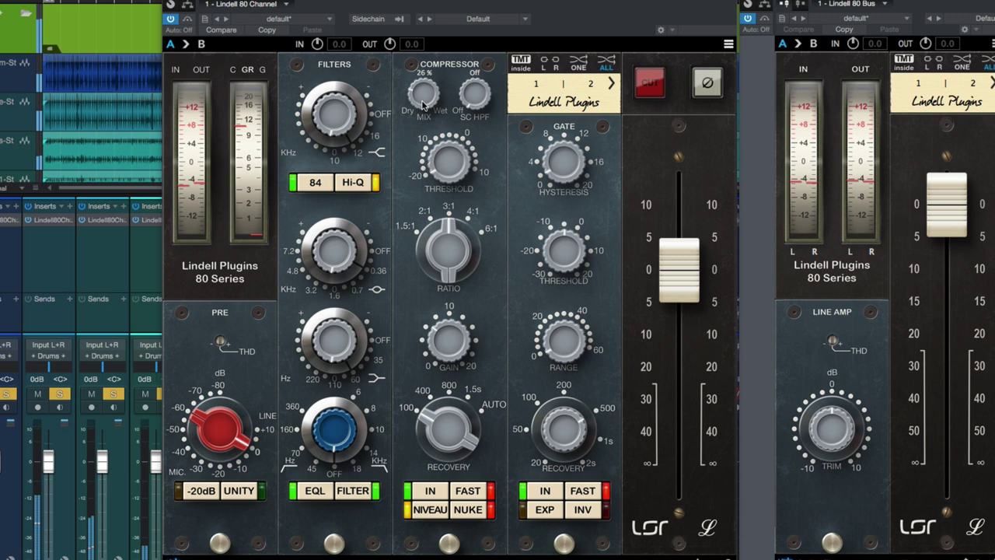
pyautogui.scroll(1, 424, 106)
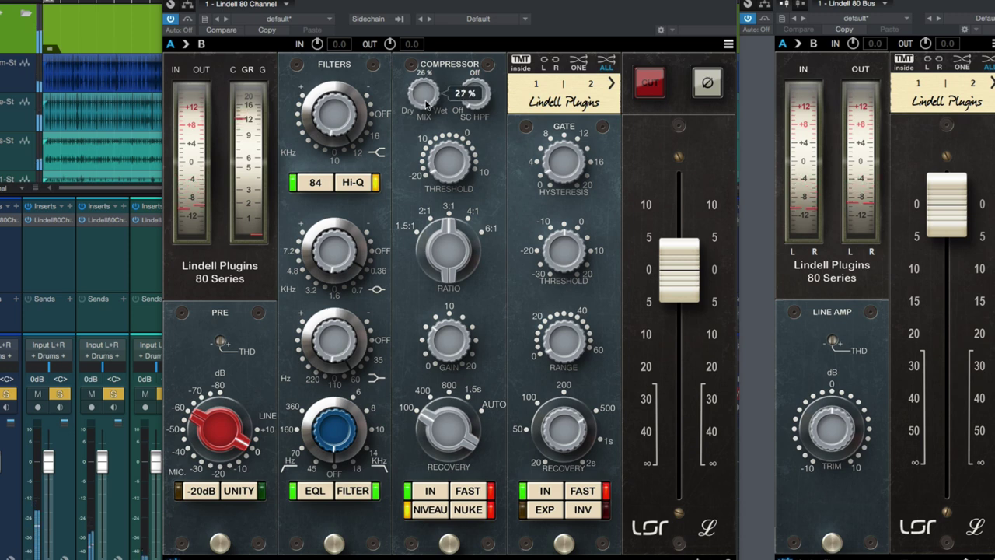
pyautogui.scroll(-8, 426, 104)
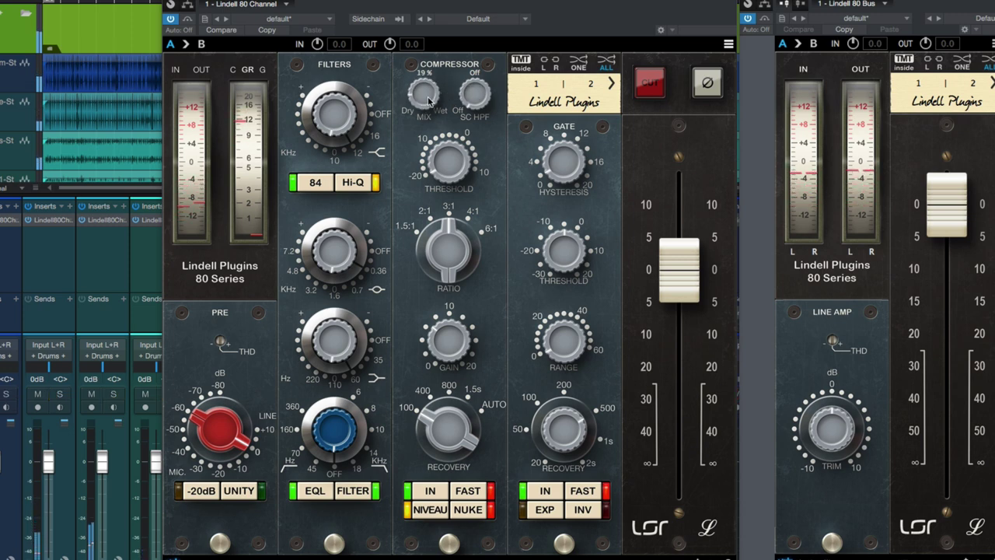
pyautogui.scroll(-19, 427, 100)
pyautogui.click(432, 493)
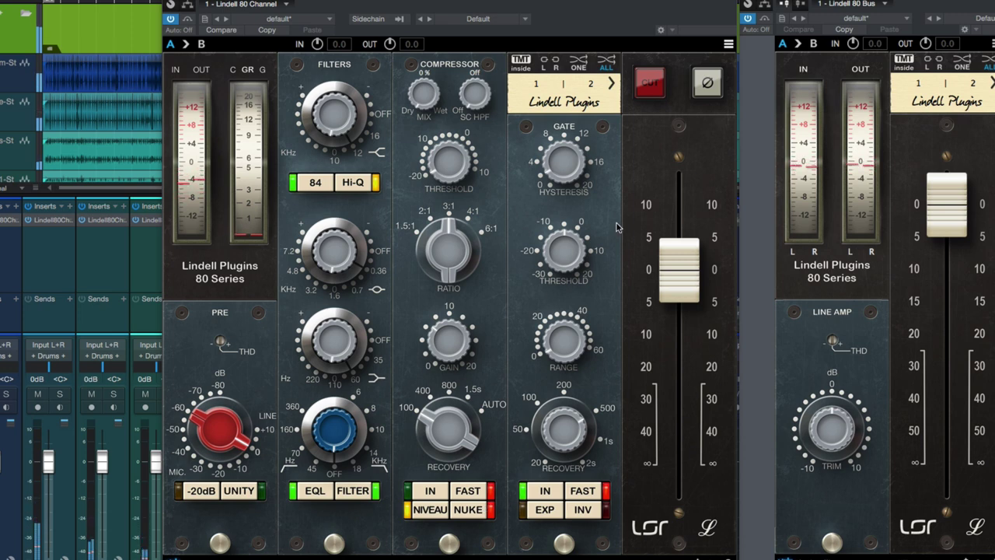
# - Turn the gate's EXP off and INV on, leaving RANGE at 0 dB
pyautogui.click(545, 509)
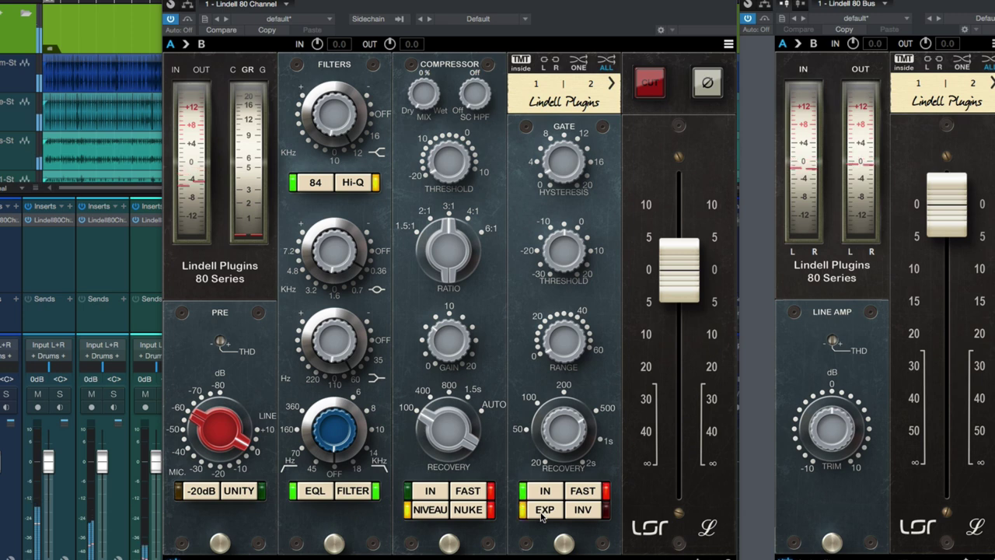
pyautogui.click(542, 515)
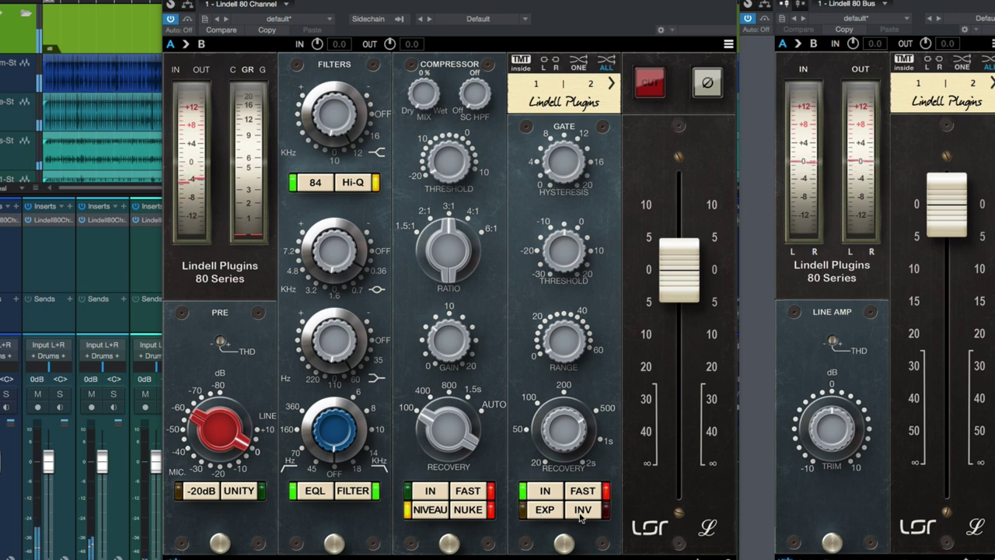
pyautogui.click(582, 517)
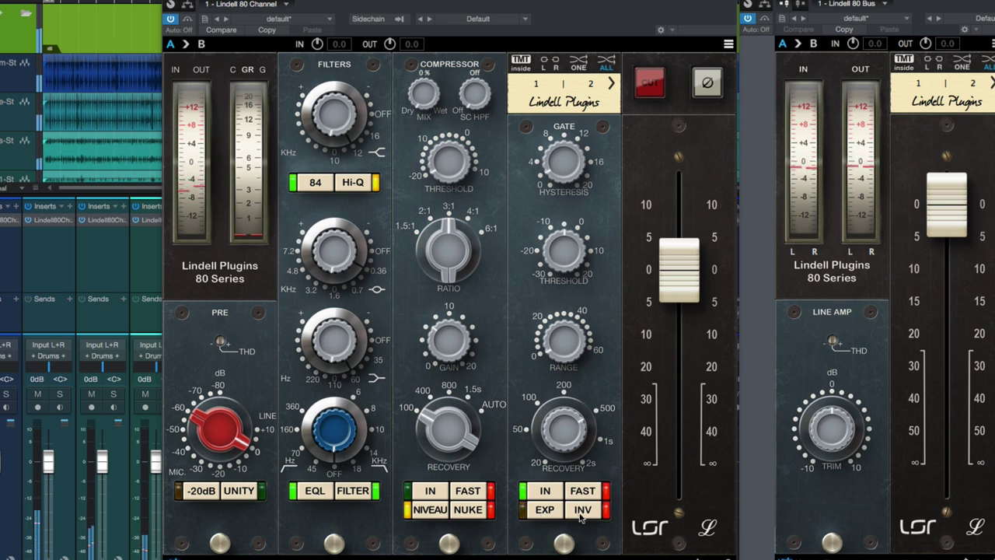
pyautogui.moveTo(563, 347); pyautogui.dragTo(567, 342)
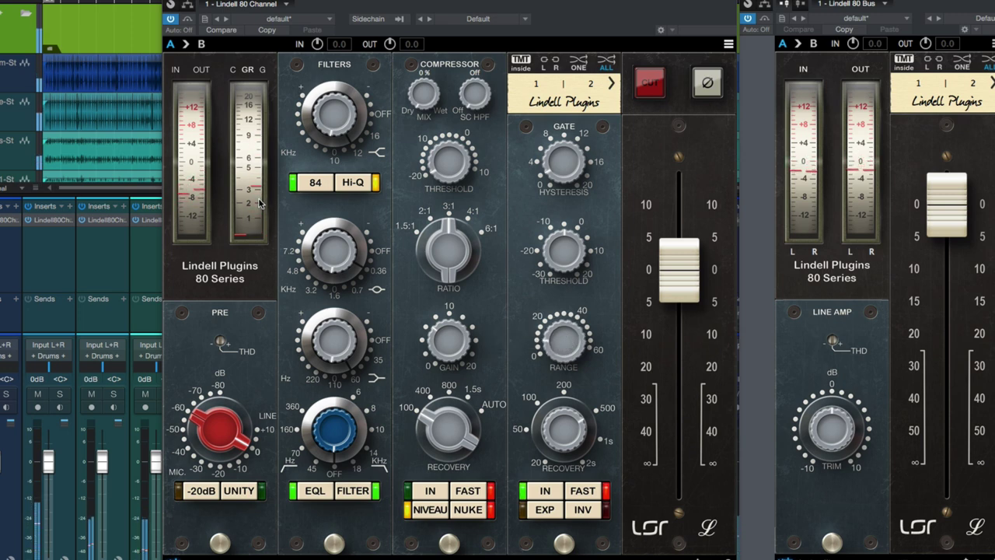
pyautogui.moveTo(565, 346); pyautogui.dragTo(570, 365)
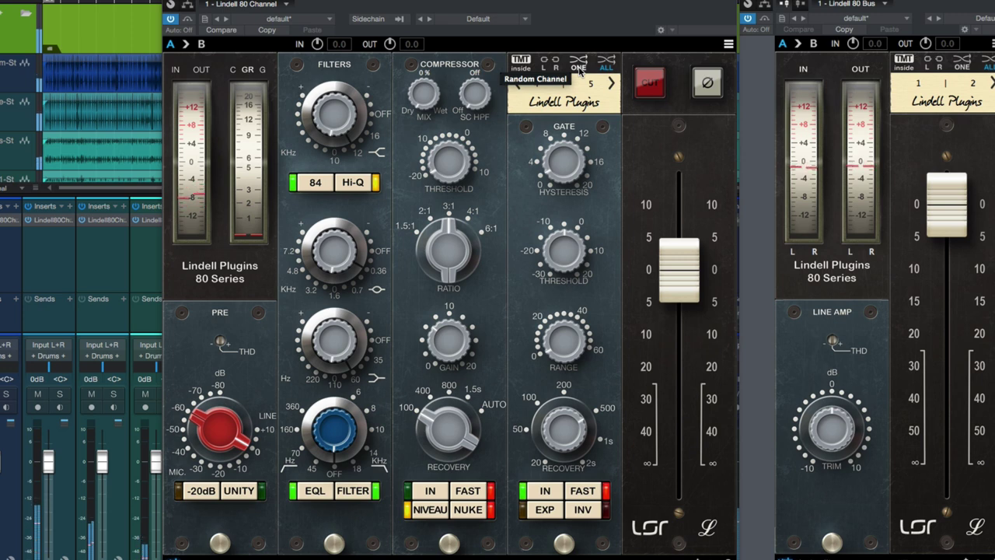
# - Randomize the 80 Channel to TMT 25 | 26 and step the 80 Bus to 5 | 6
pyautogui.click(579, 69)
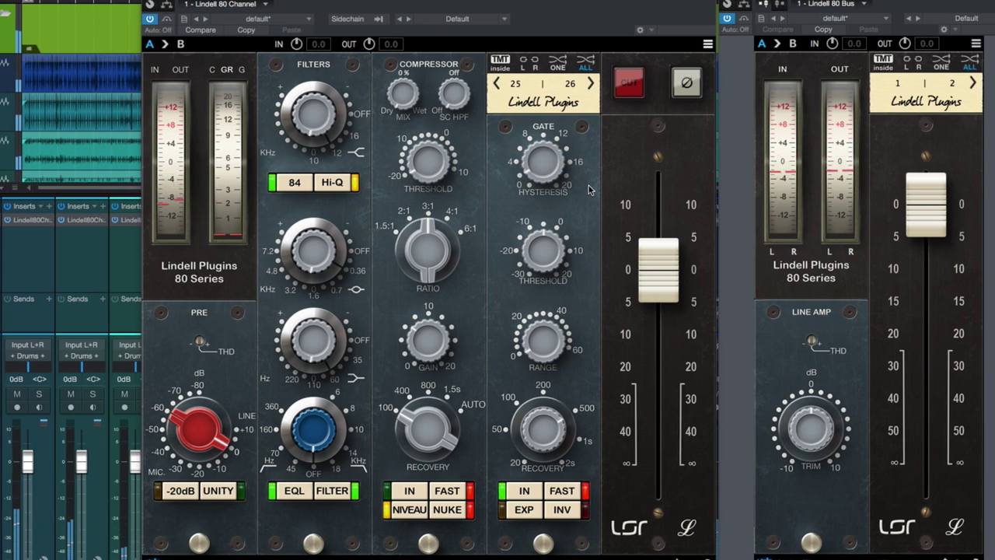
pyautogui.click(973, 85)
pyautogui.click(972, 85)
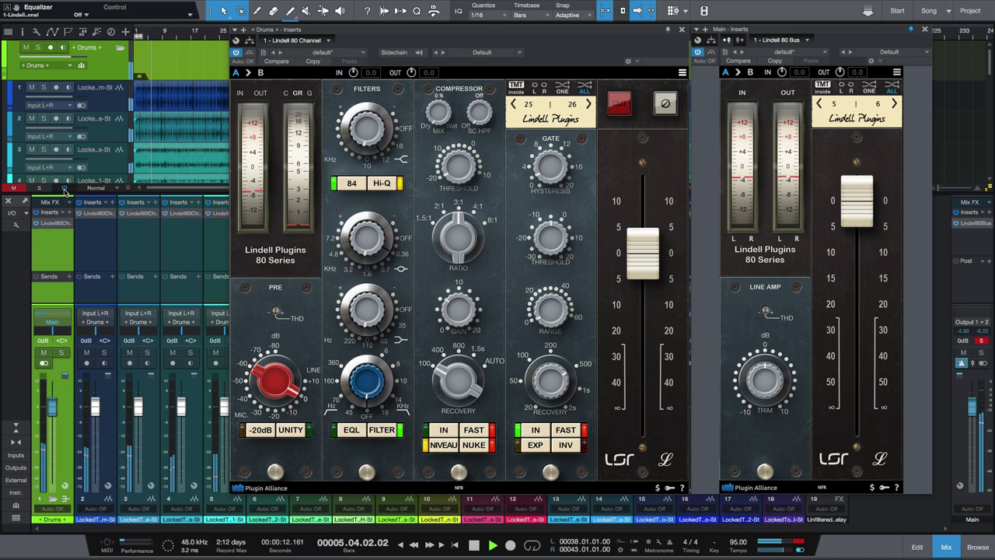
# - Scroll the arrangement down to vocal track 17 while playback continues
pyautogui.scroll(-10, 86, 161)
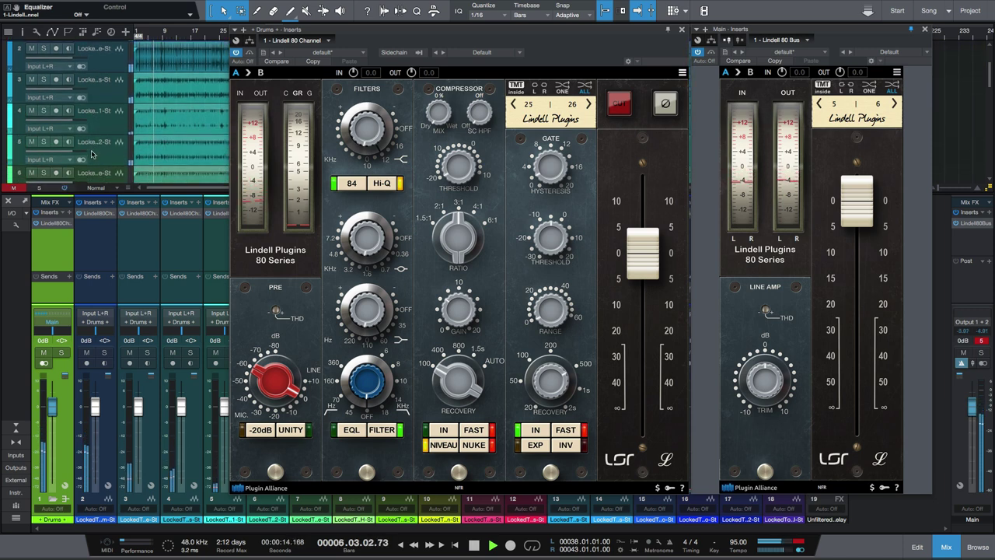
pyautogui.scroll(-5, 91, 153)
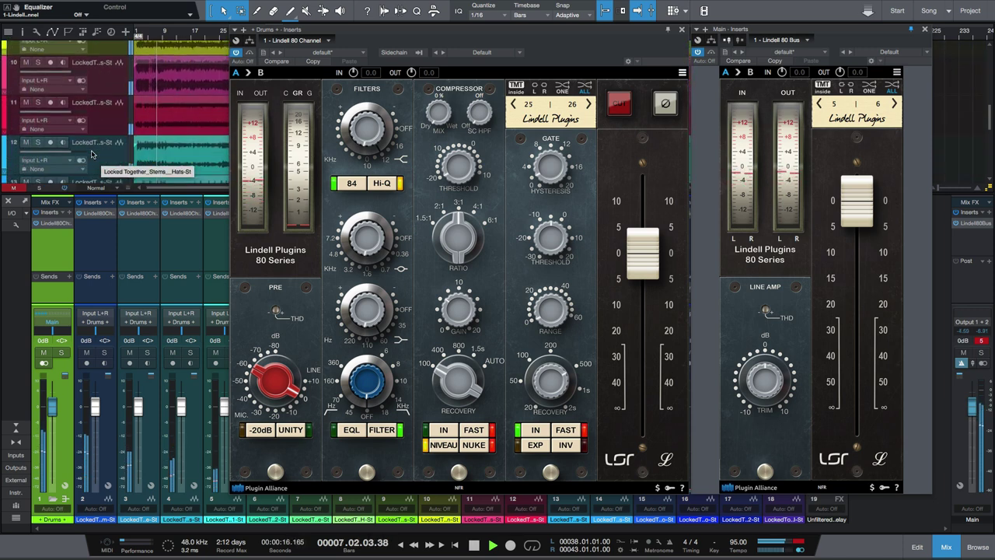
pyautogui.scroll(-4, 91, 153)
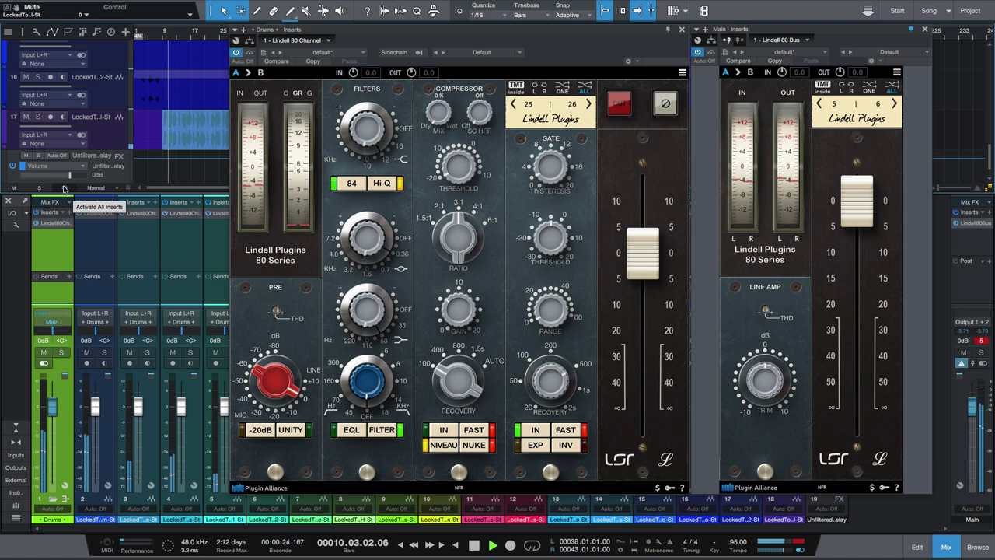
pyautogui.click(64, 189)
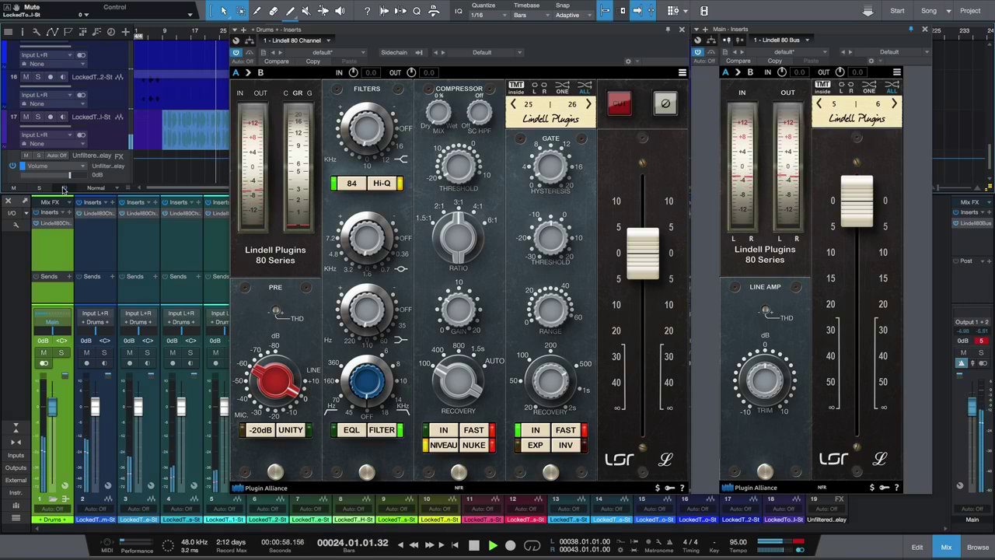
# - Mute vocal track 17 and select it to display its Lindell 80 Channel insert
pyautogui.click(26, 116)
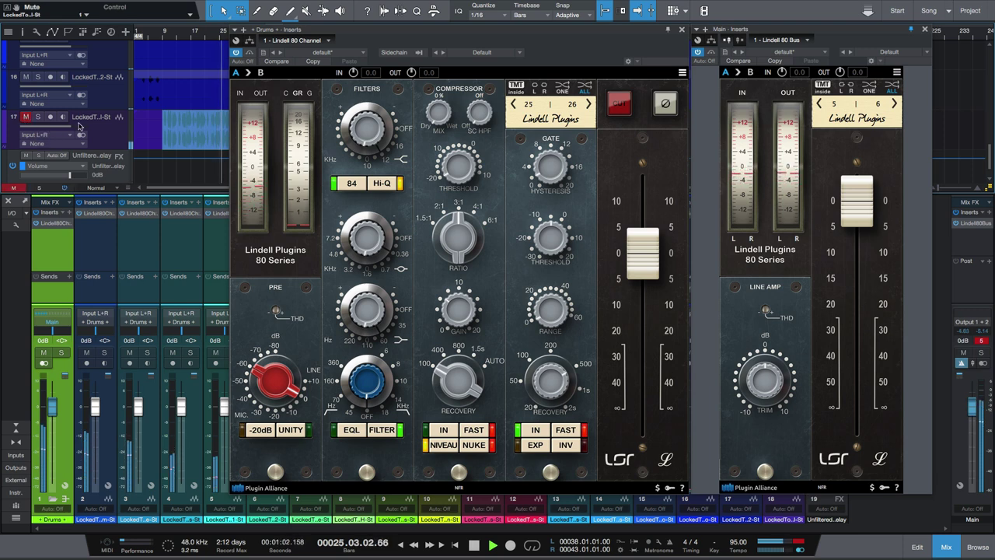
pyautogui.click(96, 133)
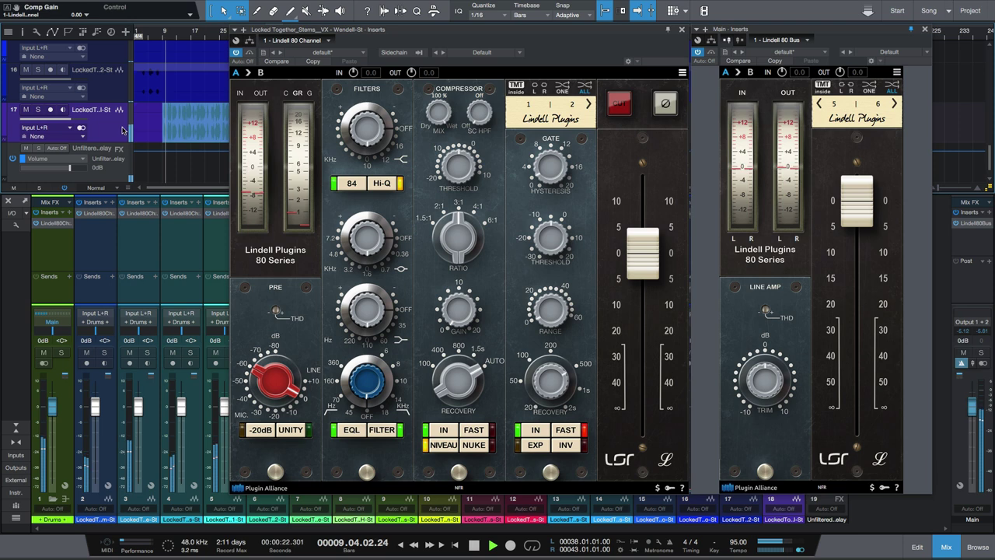
# - Solo track 17; set comp gain 4.25 dB, gate range 11.8 dB, threshold −1.81 dB; A/B with bypass
pyautogui.press('s')
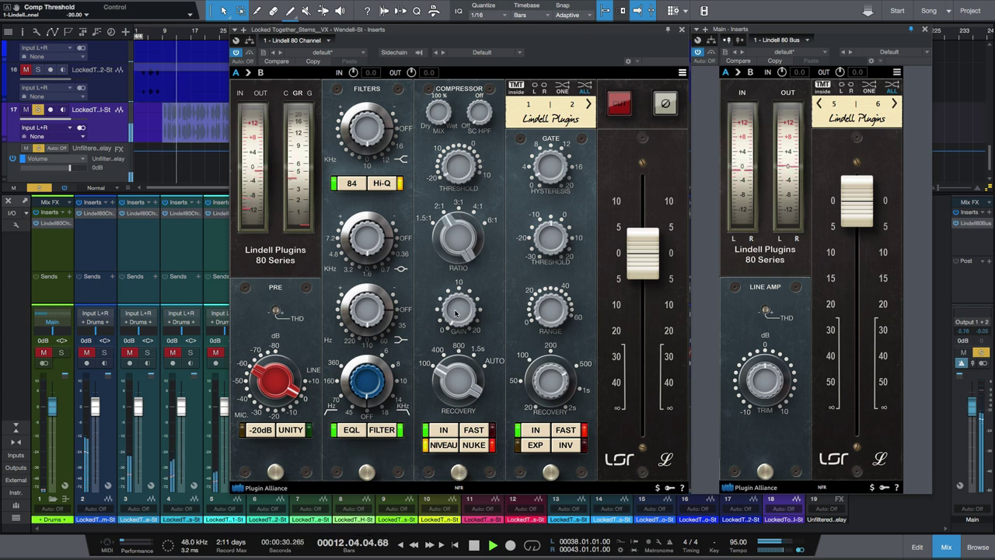
pyautogui.moveTo(469, 314)
pyautogui.moveTo(468, 314); pyautogui.dragTo(473, 305)
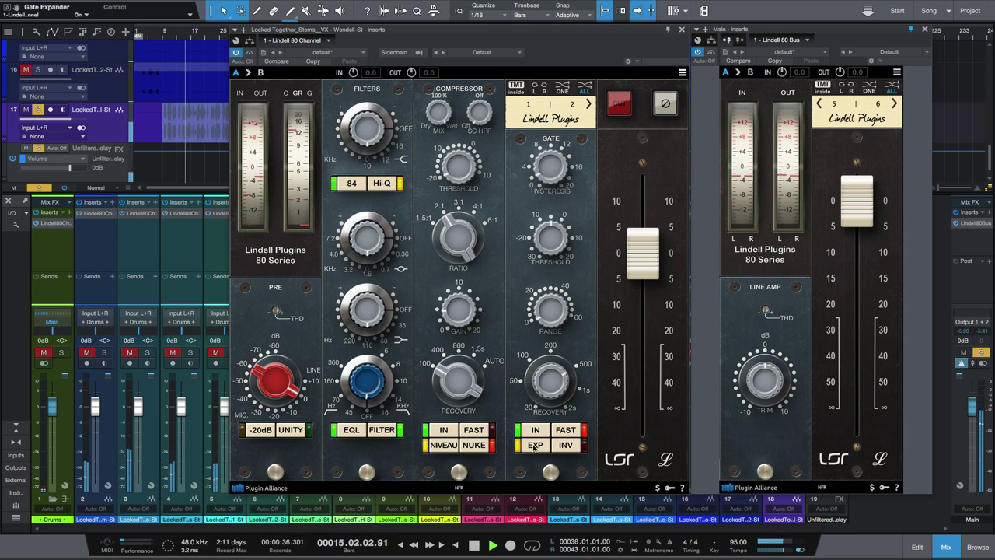
pyautogui.moveTo(550, 311); pyautogui.dragTo(548, 312)
pyautogui.moveTo(552, 241); pyautogui.dragTo(553, 243)
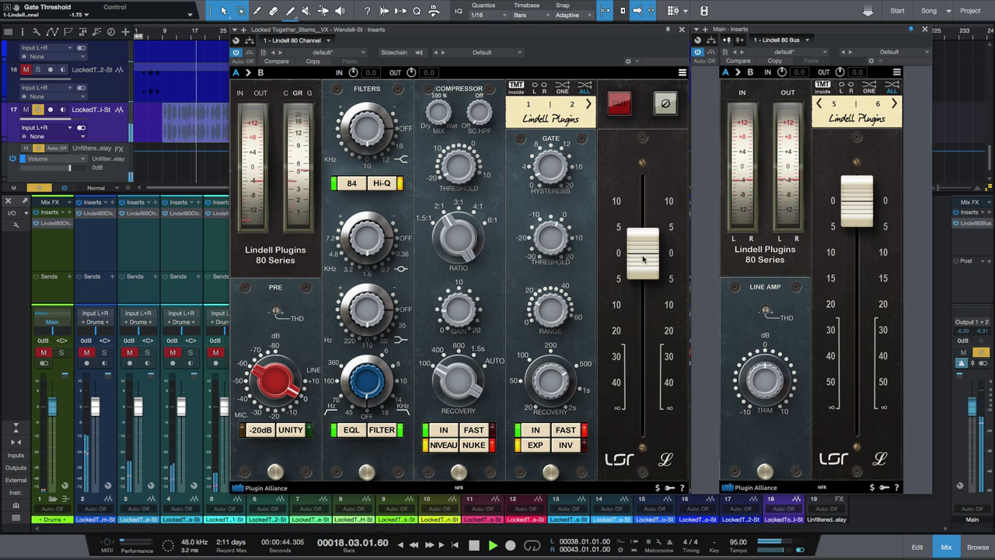
pyautogui.moveTo(644, 261); pyautogui.dragTo(642, 274)
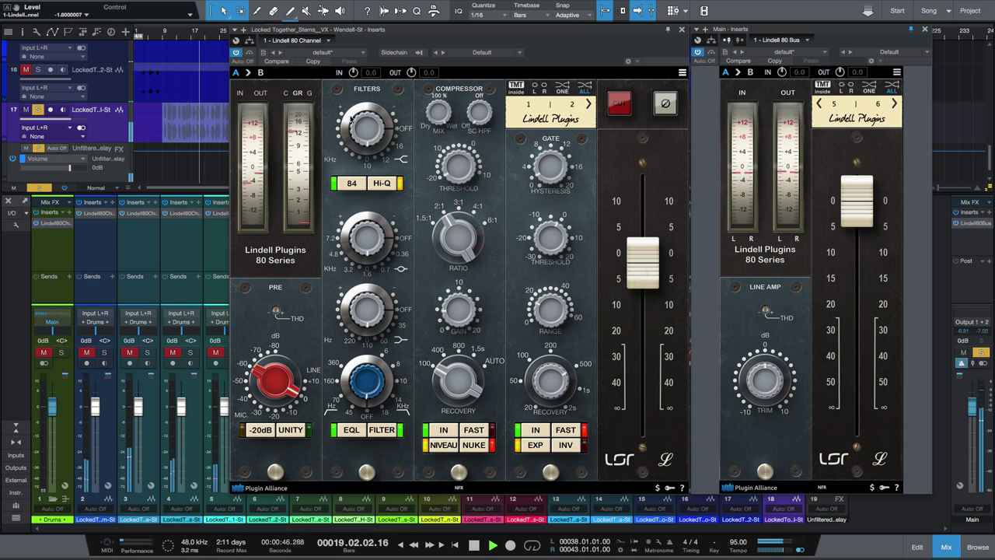
pyautogui.click(249, 52)
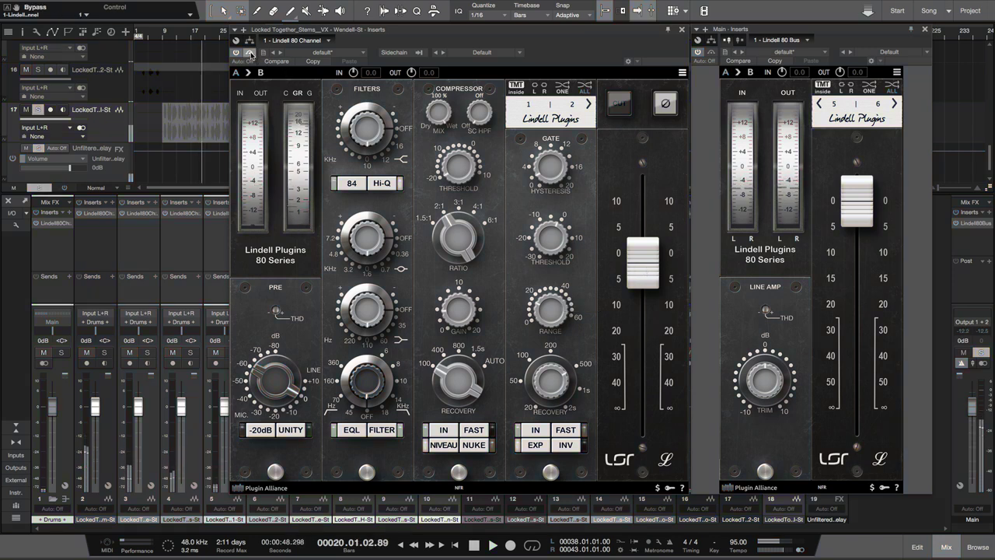
pyautogui.click(249, 52)
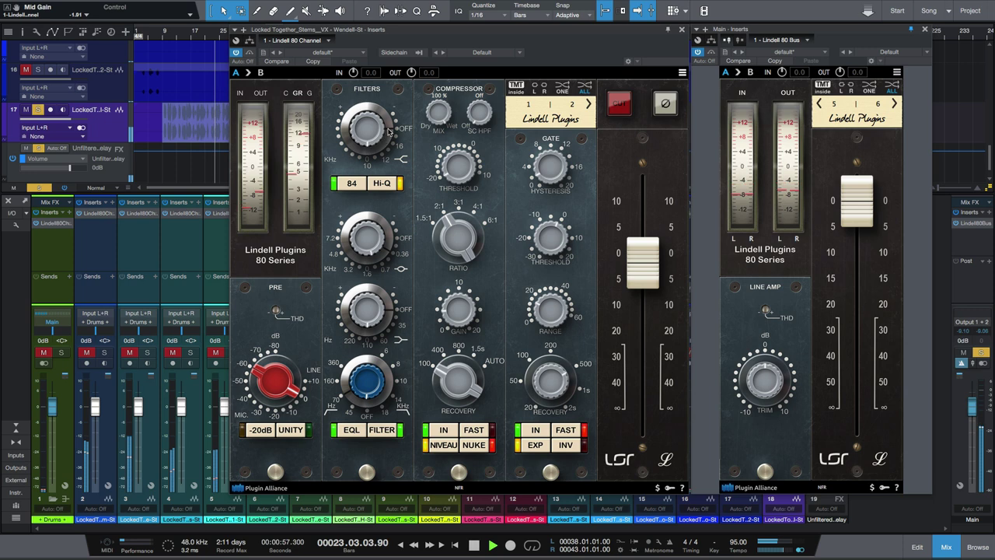
# - Boost the high band to 3.86 dB, lower output to −2.8 dB, and compare with bypass
pyautogui.moveTo(376, 131)
pyautogui.moveTo(375, 130); pyautogui.dragTo(378, 124)
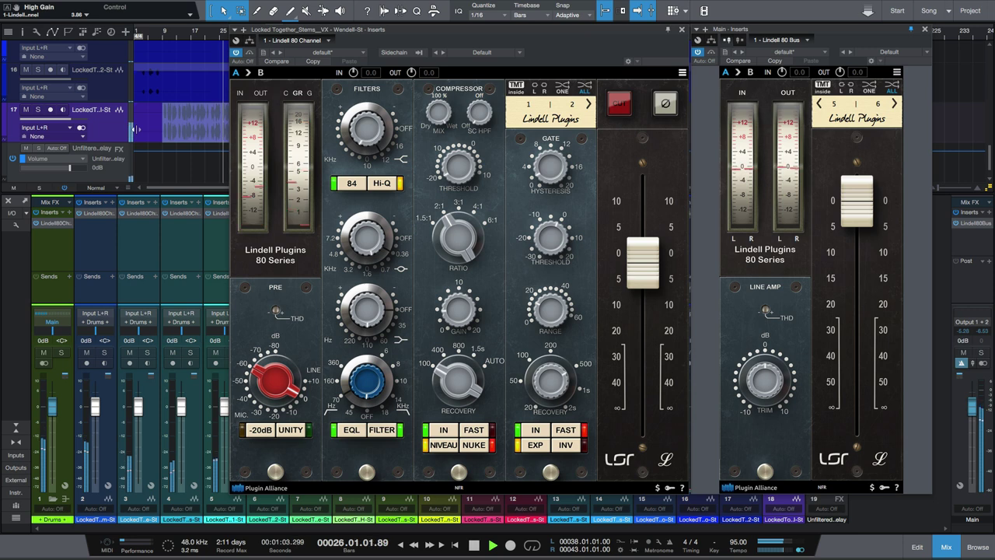
pyautogui.moveTo(456, 316)
pyautogui.scroll(-2, 456, 317)
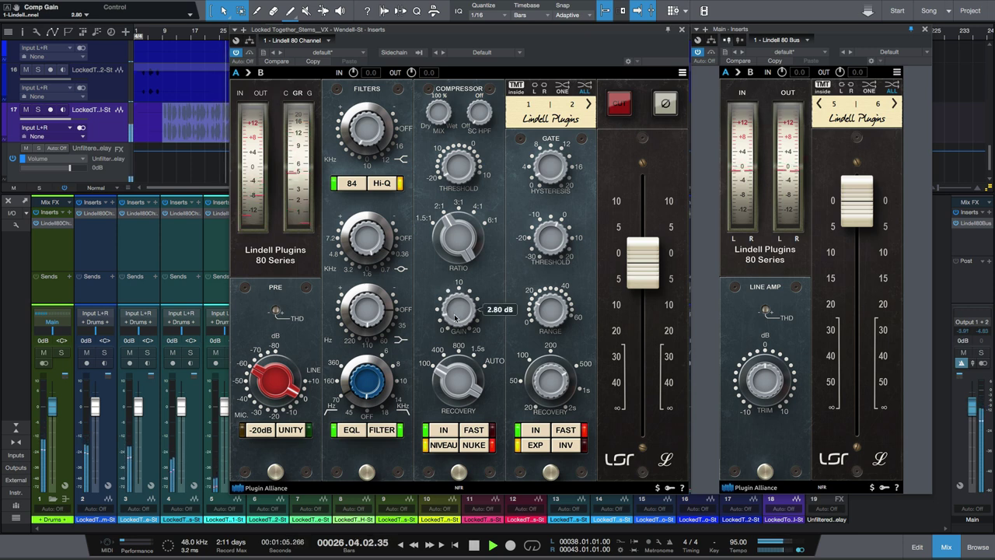
pyautogui.moveTo(642, 253); pyautogui.dragTo(641, 268)
pyautogui.click(250, 52)
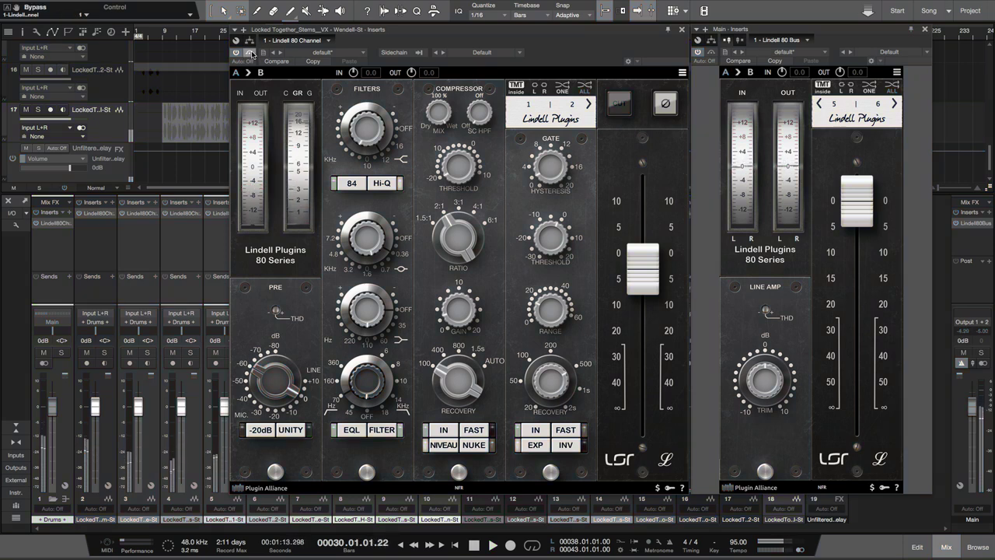
pyautogui.click(250, 52)
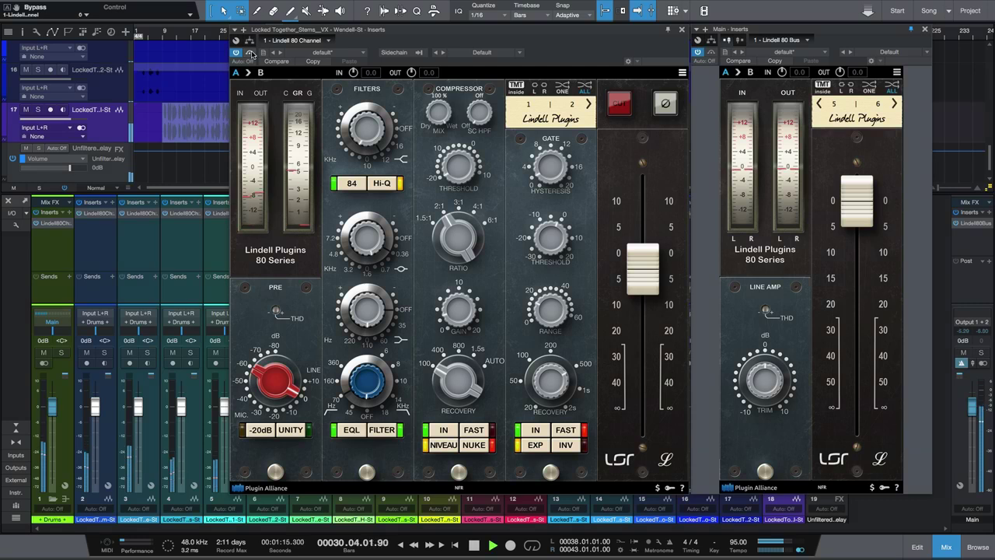
# - Switch the vocal channel to TMT 15 | 16, compare bypassed, then mute track 17
pyautogui.click(563, 88)
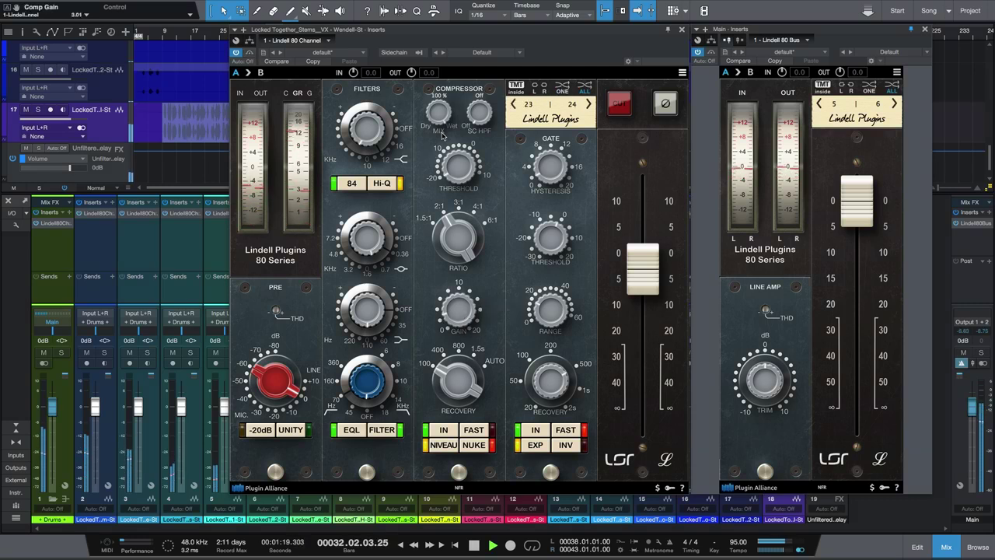
pyautogui.scroll(-2, 441, 131)
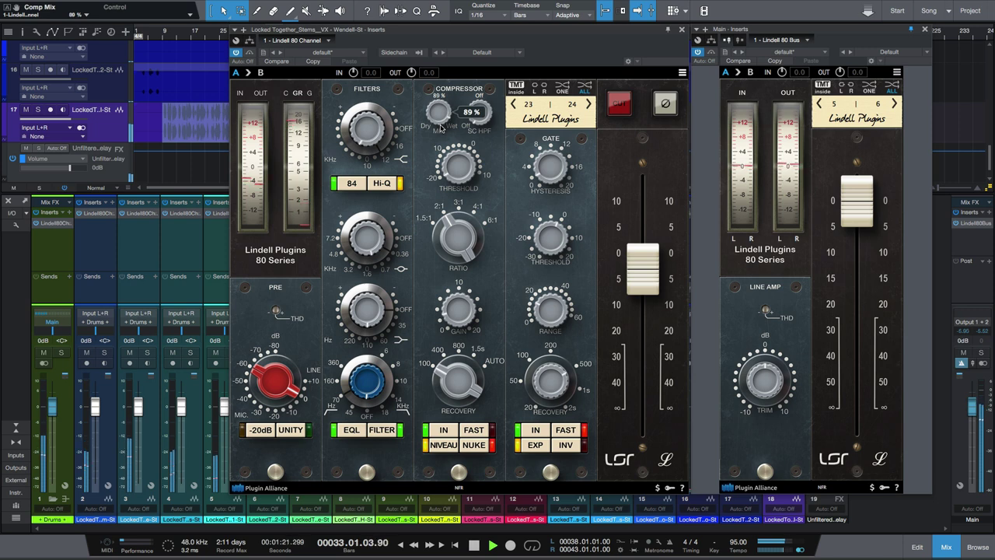
pyautogui.scroll(3, 645, 266)
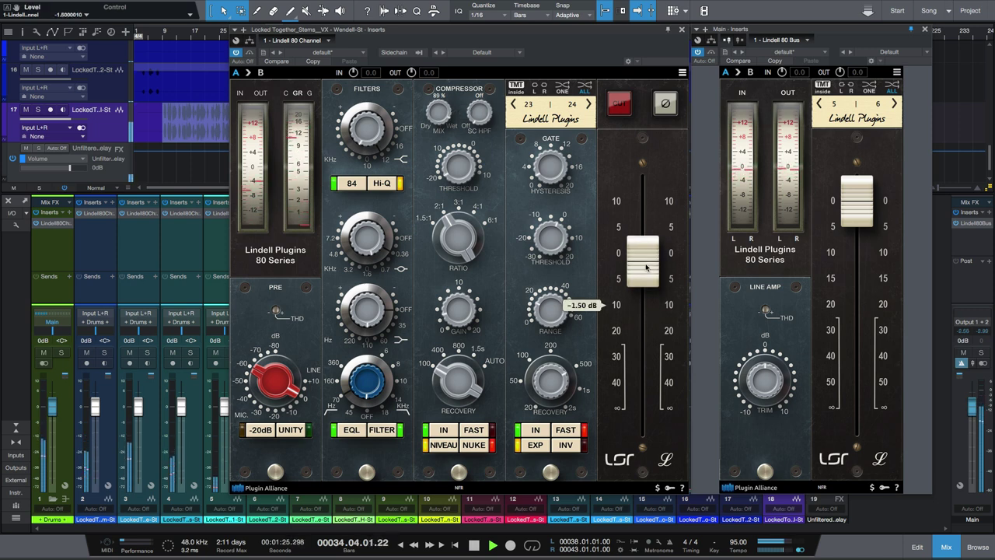
pyautogui.scroll(2, 278, 310)
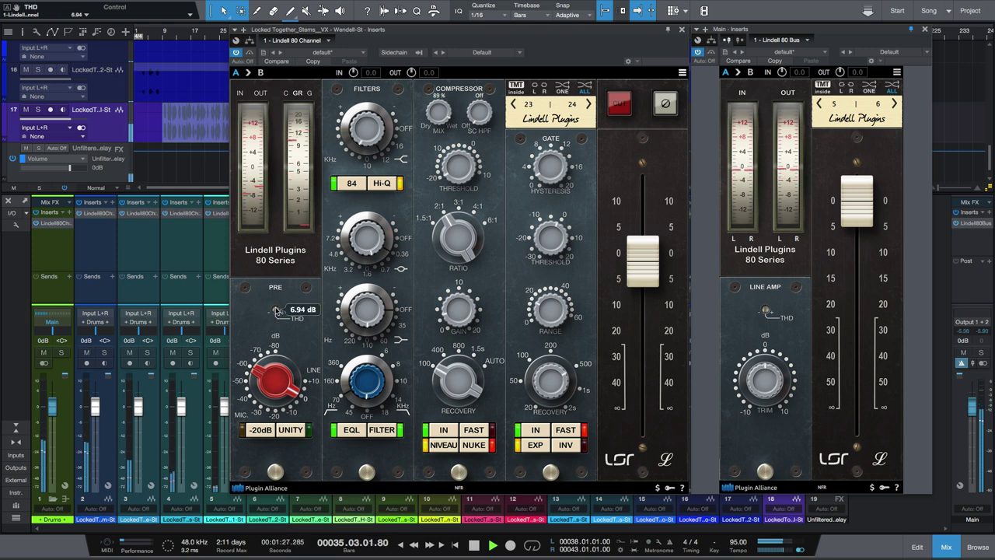
pyautogui.click(249, 53)
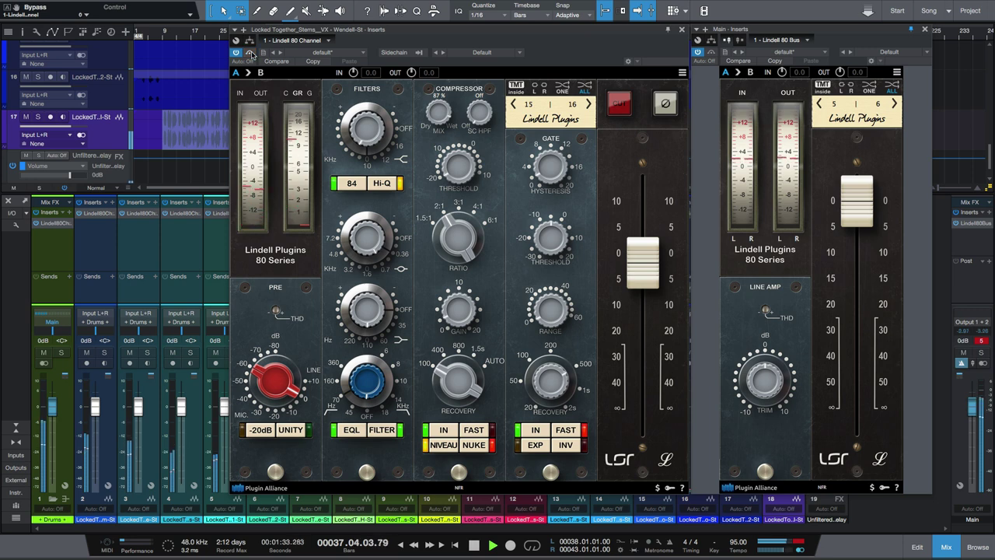
pyautogui.scroll(-1, 117, 139)
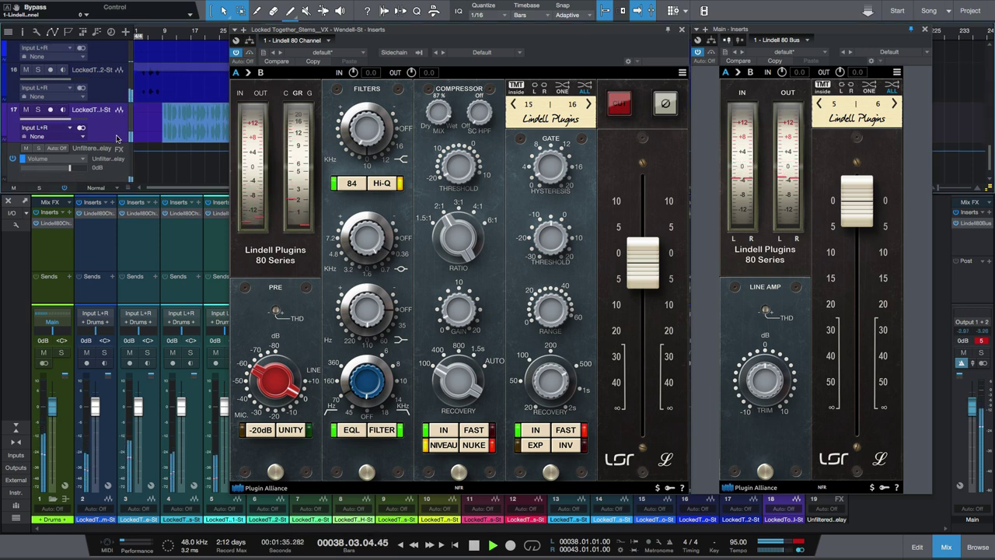
pyautogui.press('m')
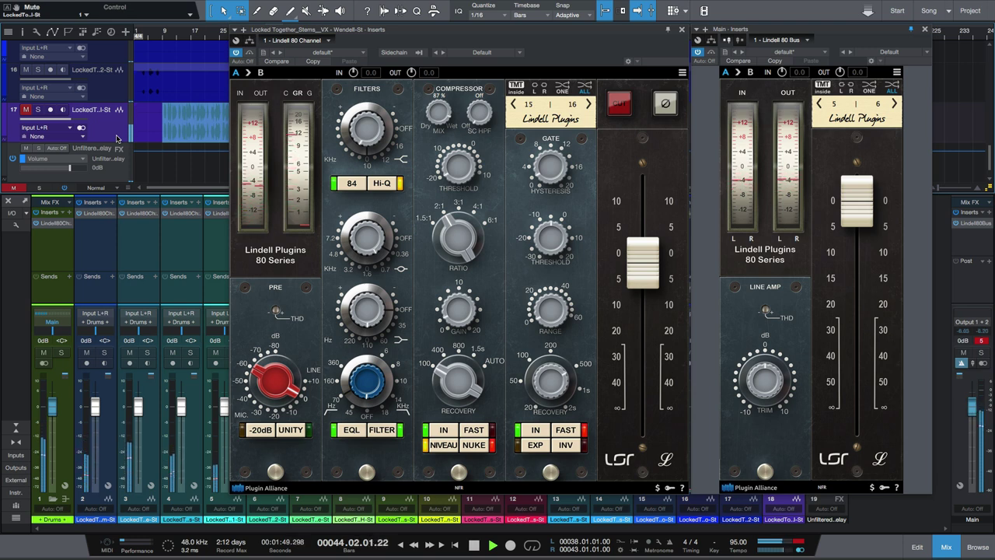
# - Shrink the Lindell 80 Channel interface to 70% UI Zoom
pyautogui.click(682, 73)
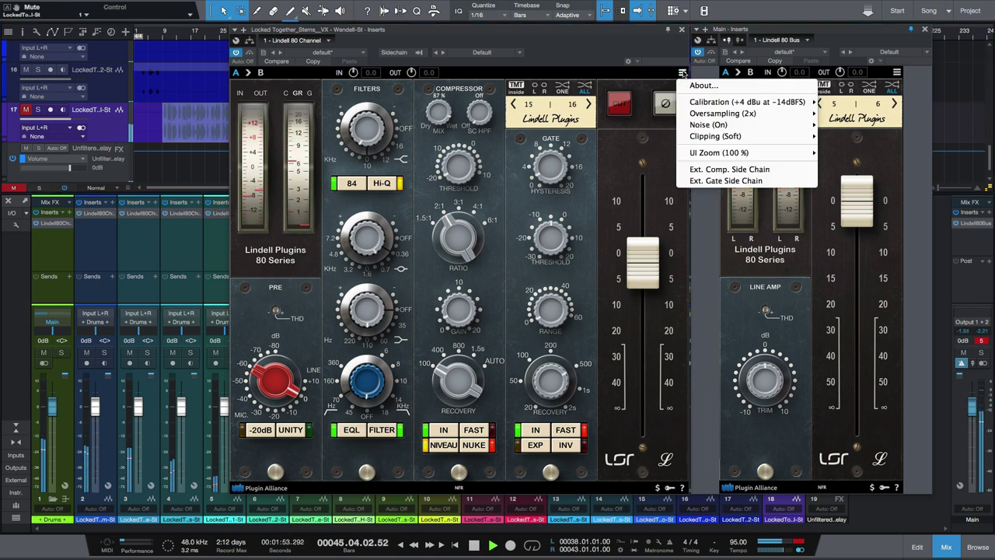
pyautogui.moveTo(732, 102)
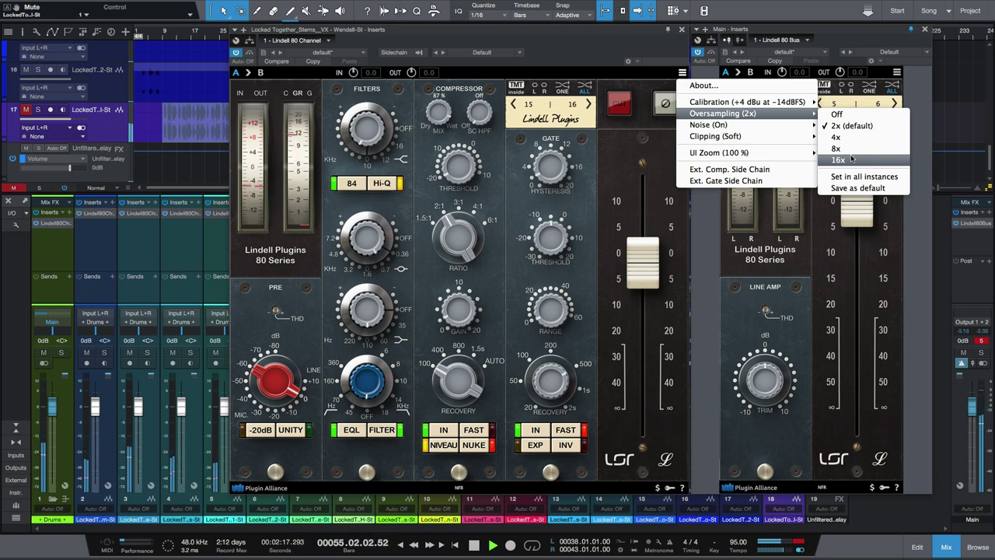
pyautogui.moveTo(802, 125)
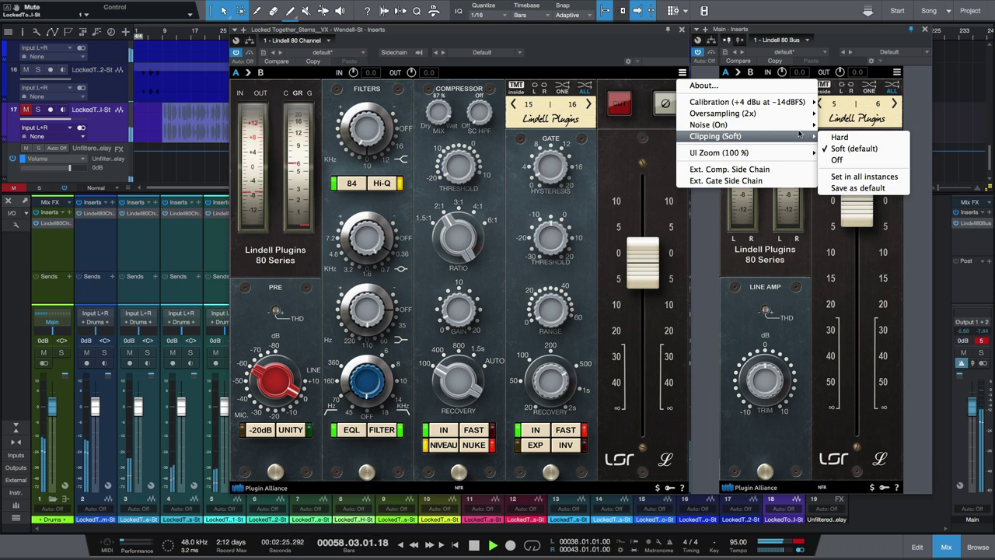
pyautogui.moveTo(785, 152)
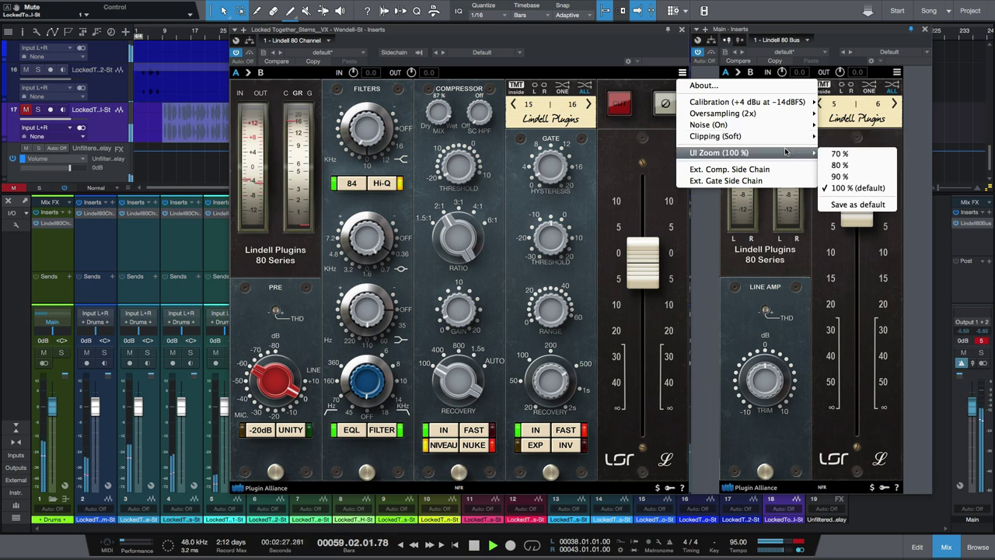
pyautogui.click(836, 154)
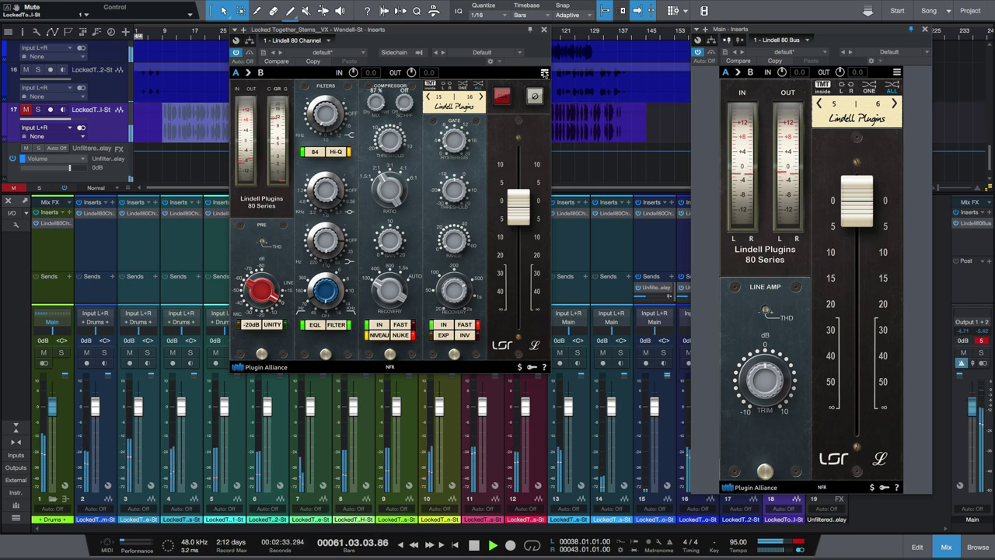
# - Restore the UI Zoom to 100% and toggle Ext. Comp. Side Chain
pyautogui.click(544, 72)
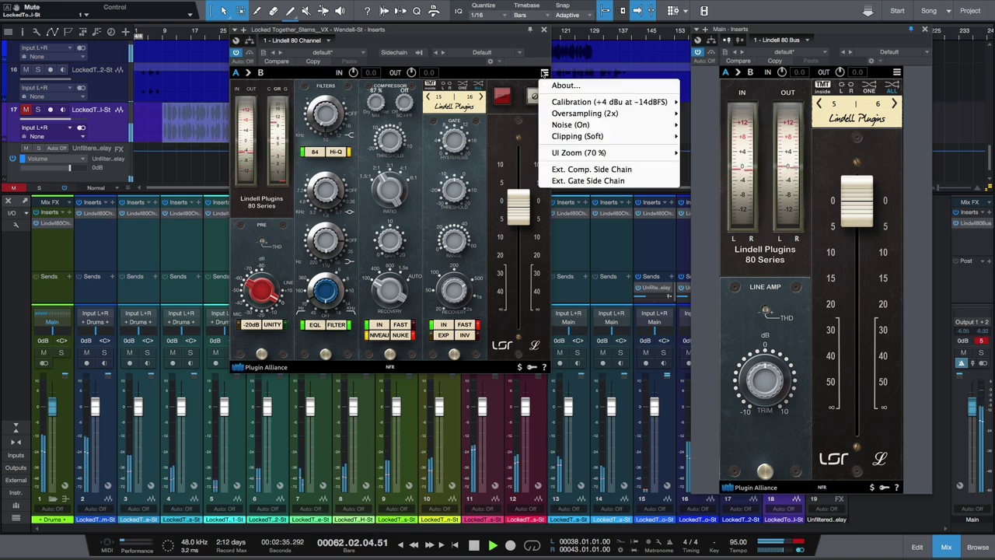
pyautogui.moveTo(652, 152)
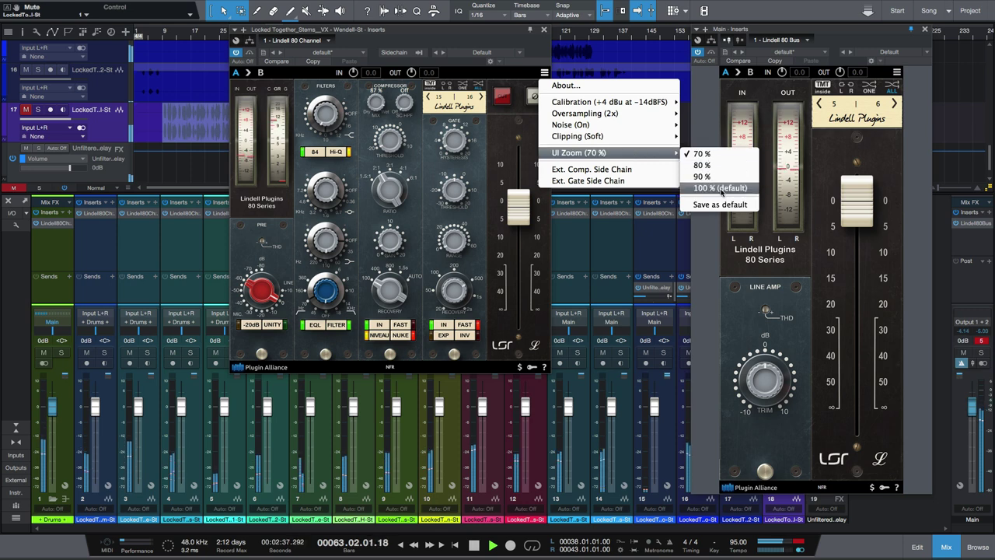
pyautogui.click(721, 193)
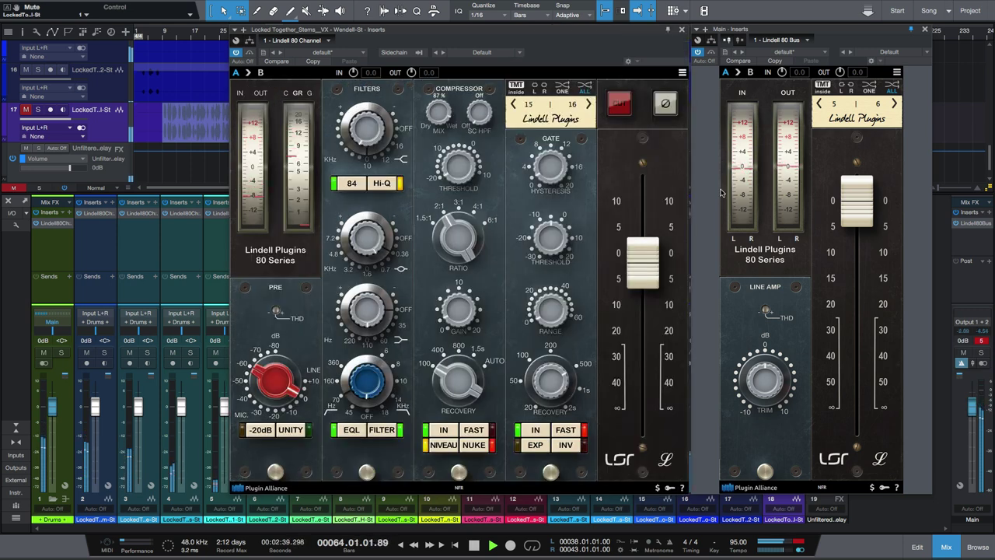
pyautogui.click(682, 72)
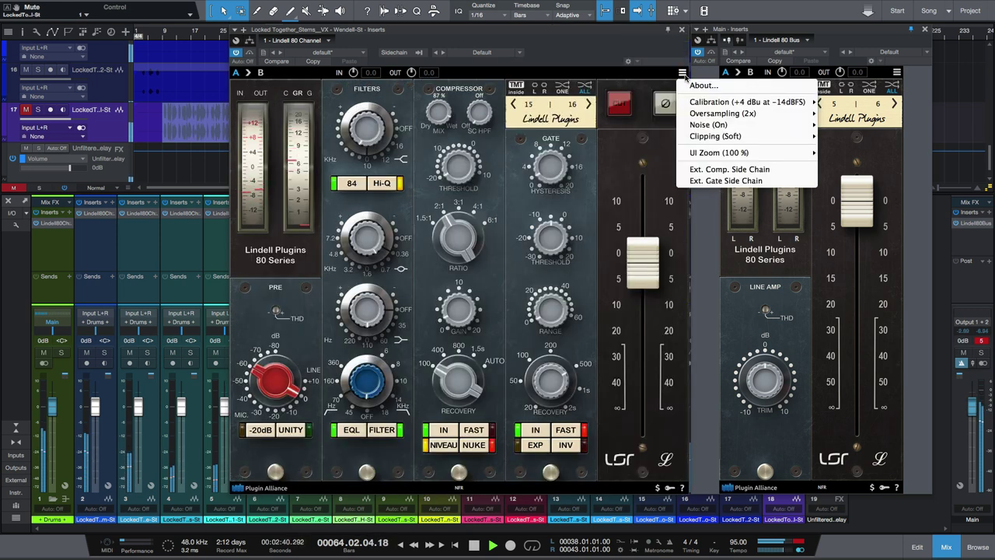
pyautogui.click(777, 170)
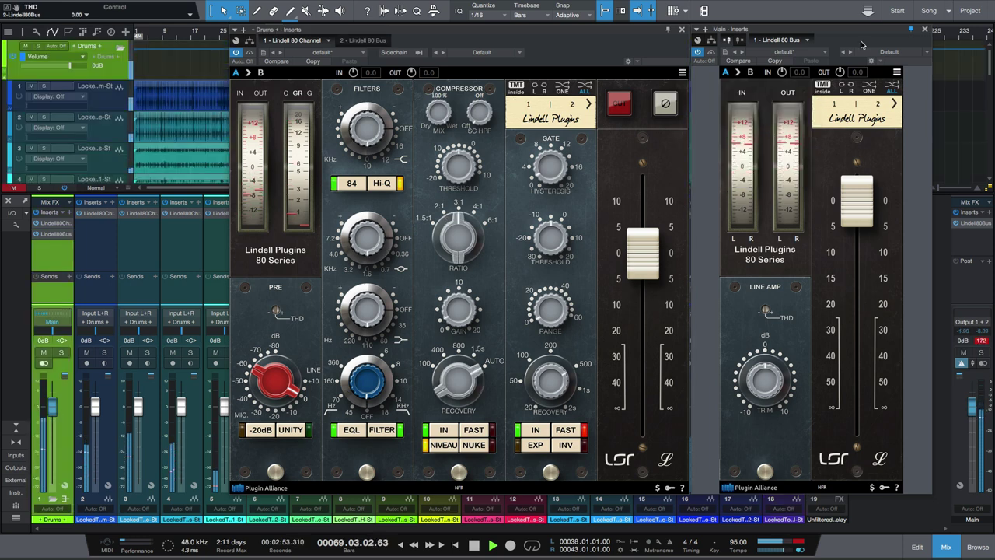
# - Show the Drums bus Lindell 80 Bus, solo the drums, and set calibration to -20 dBFS
pyautogui.click(373, 44)
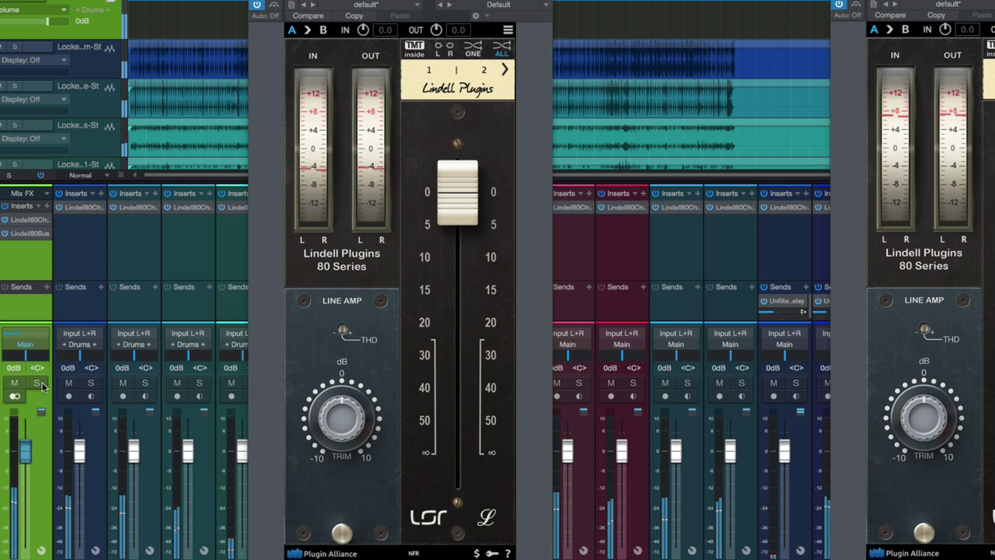
pyautogui.click(90, 382)
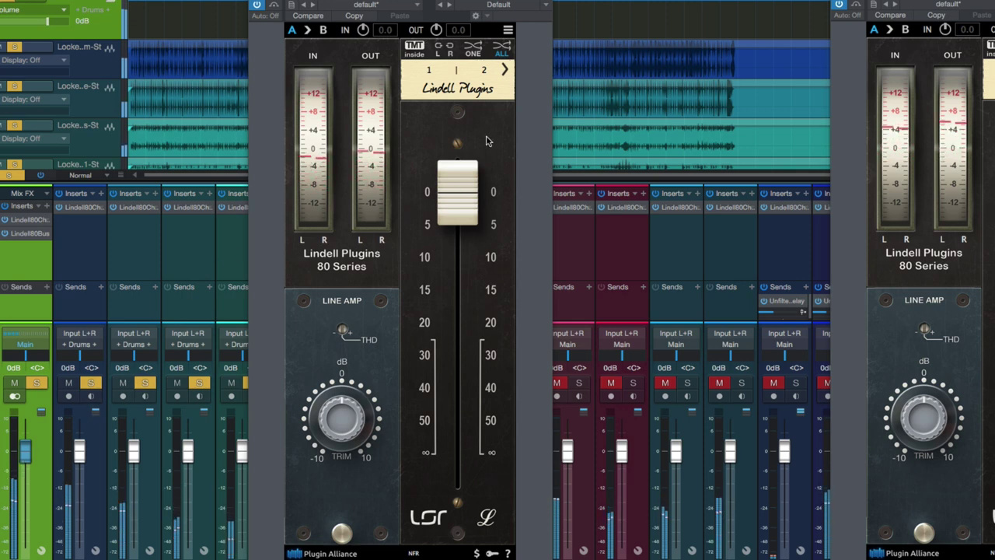
pyautogui.click(508, 30)
pyautogui.moveTo(545, 69)
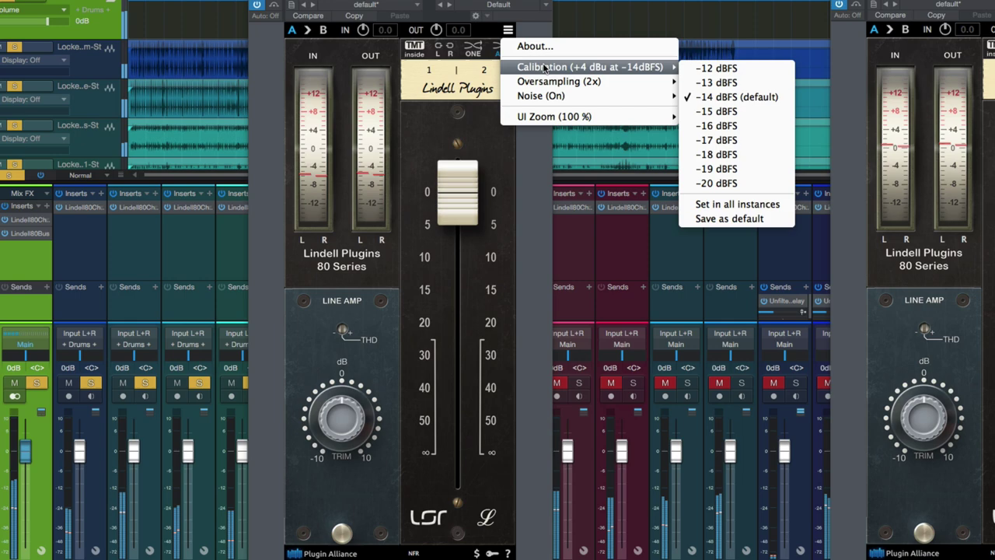
pyautogui.click(720, 184)
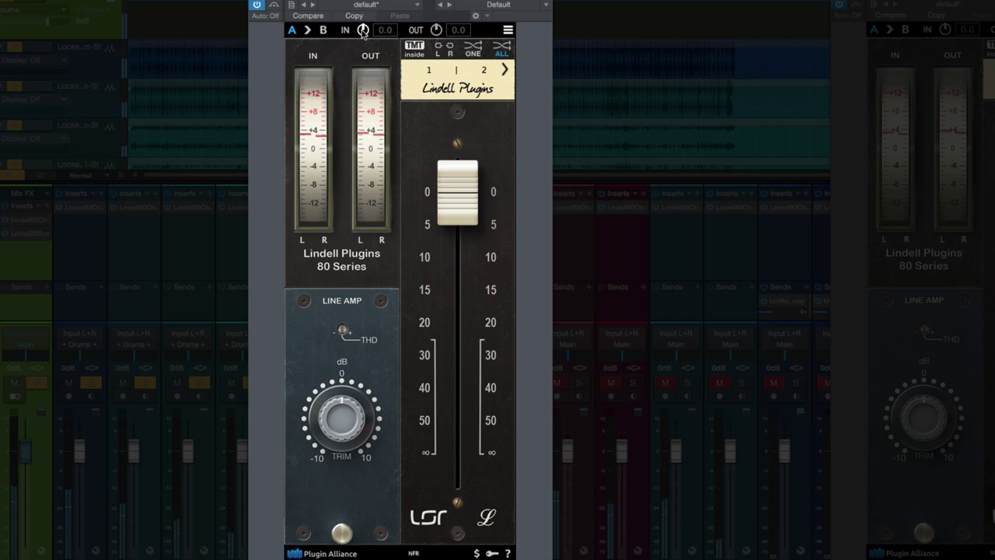
# - Raise the Lindell 80 Bus input to 3.5 and lower its output to -2.9
pyautogui.scroll(5, 363, 31)
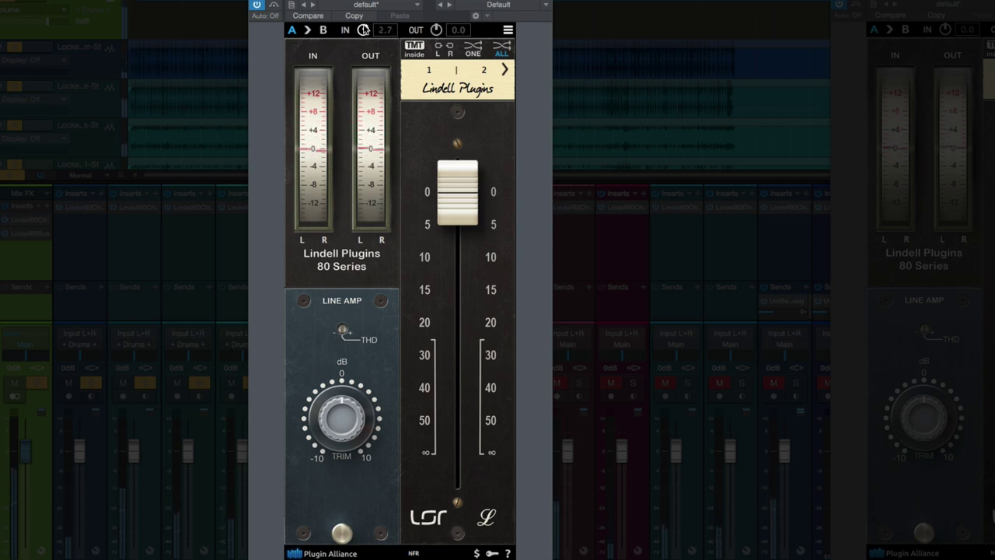
pyautogui.scroll(2, 363, 29)
pyautogui.scroll(4, 363, 30)
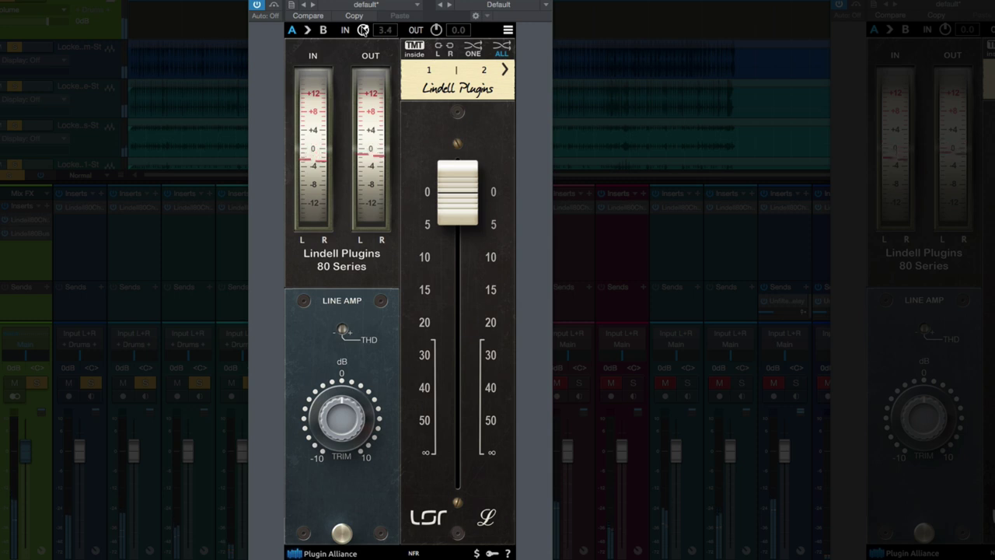
pyautogui.scroll(-6, 433, 33)
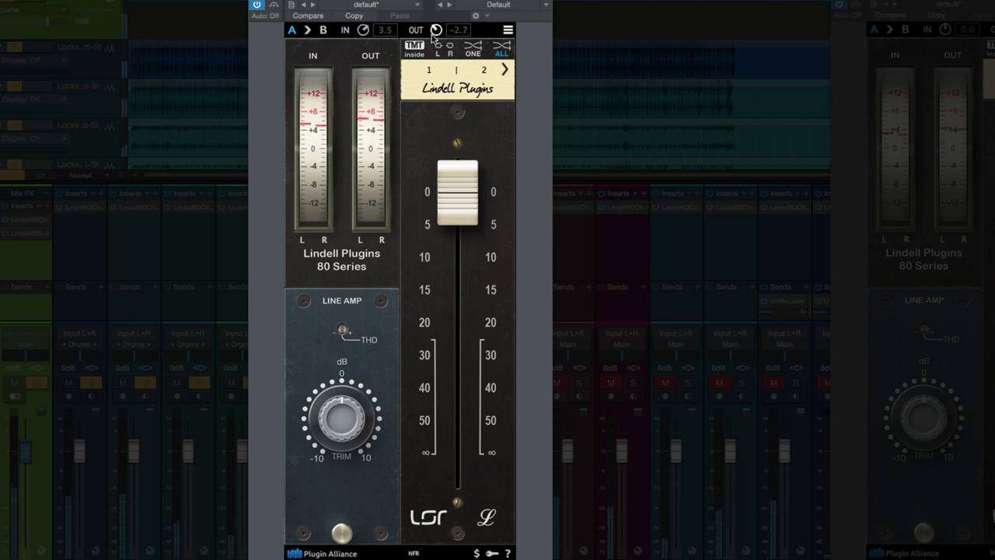
pyautogui.scroll(-2, 433, 35)
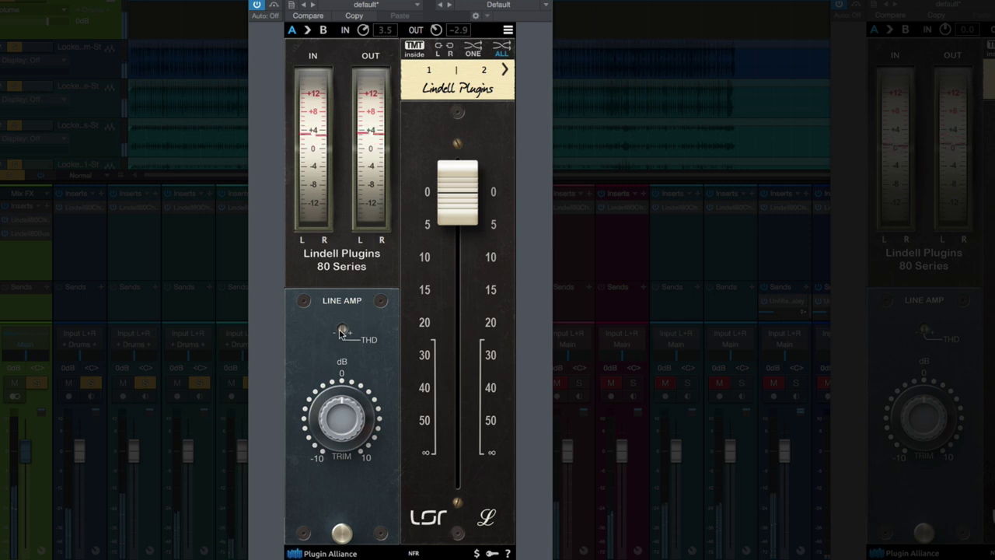
# - Drive the THD up to about 21 dB, then toggle the automation option on and off
pyautogui.moveTo(342, 332)
pyautogui.scroll(10, 342, 332)
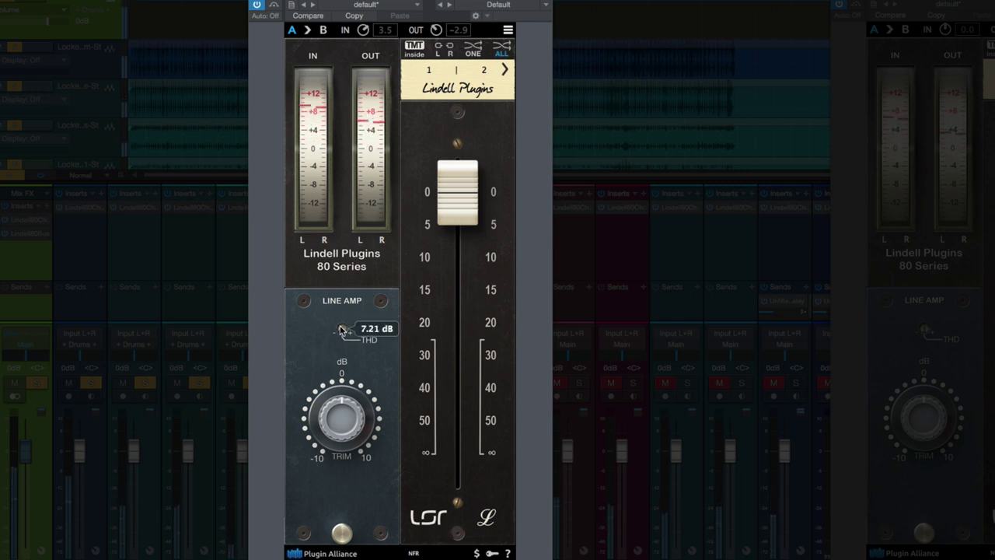
pyautogui.scroll(7, 342, 329)
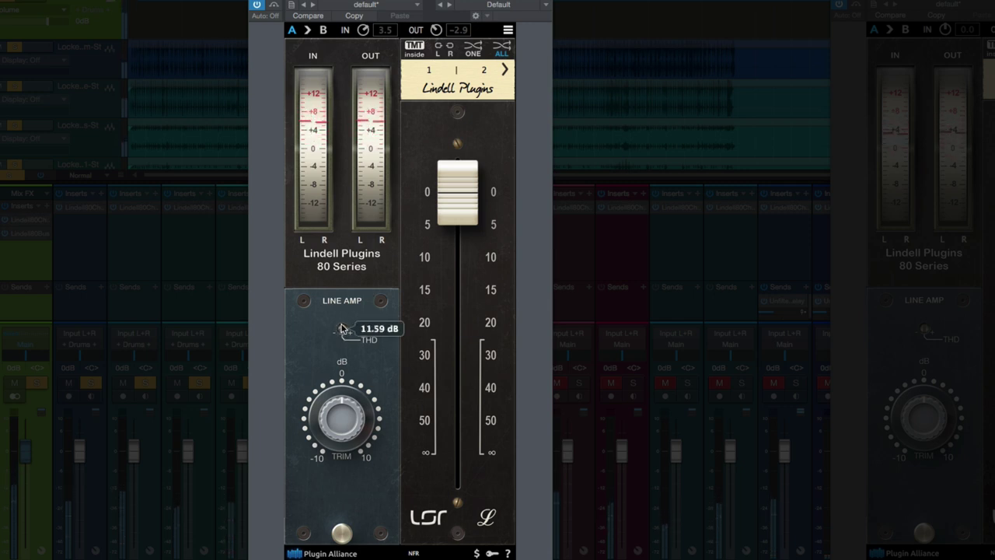
pyautogui.scroll(10, 342, 328)
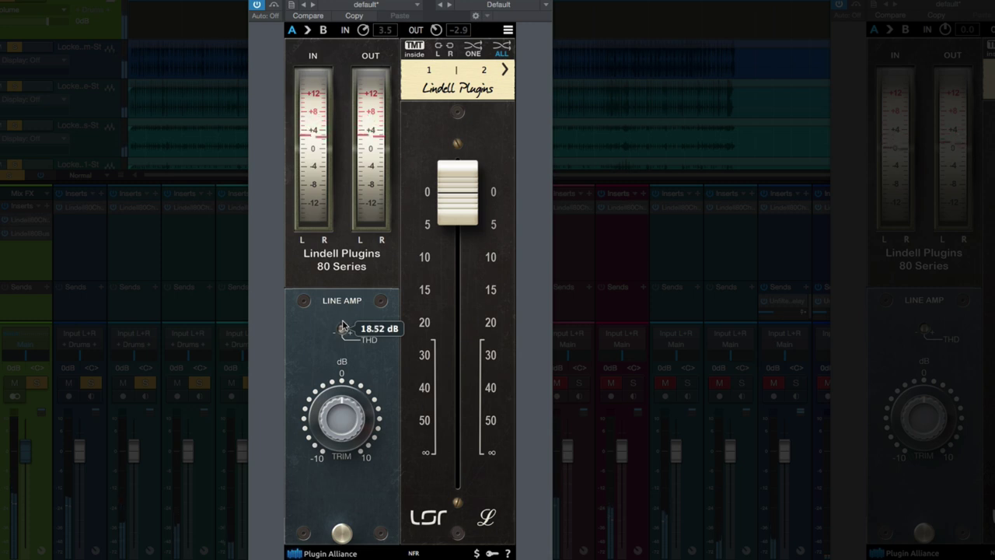
pyautogui.scroll(1, 343, 327)
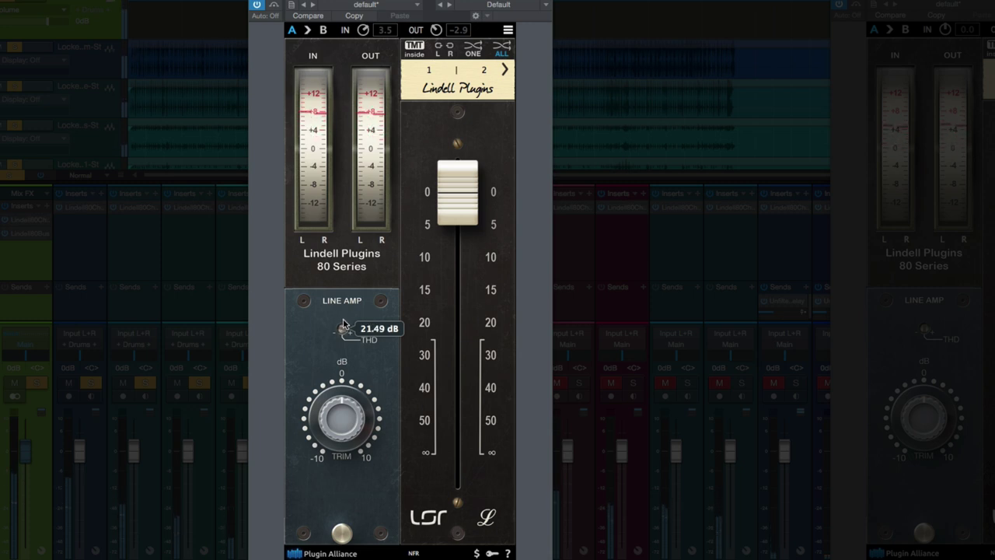
pyautogui.scroll(5, 354, 410)
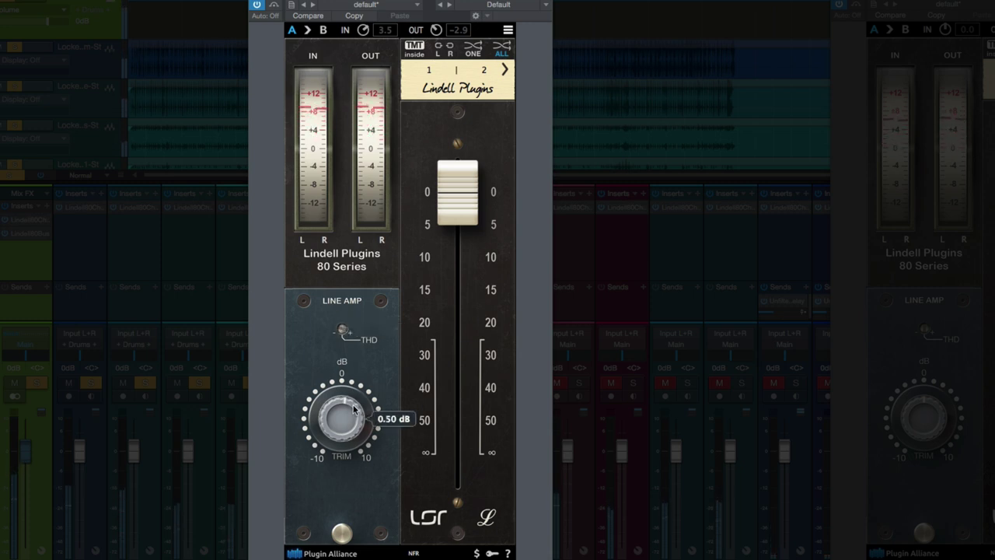
pyautogui.click(275, 6)
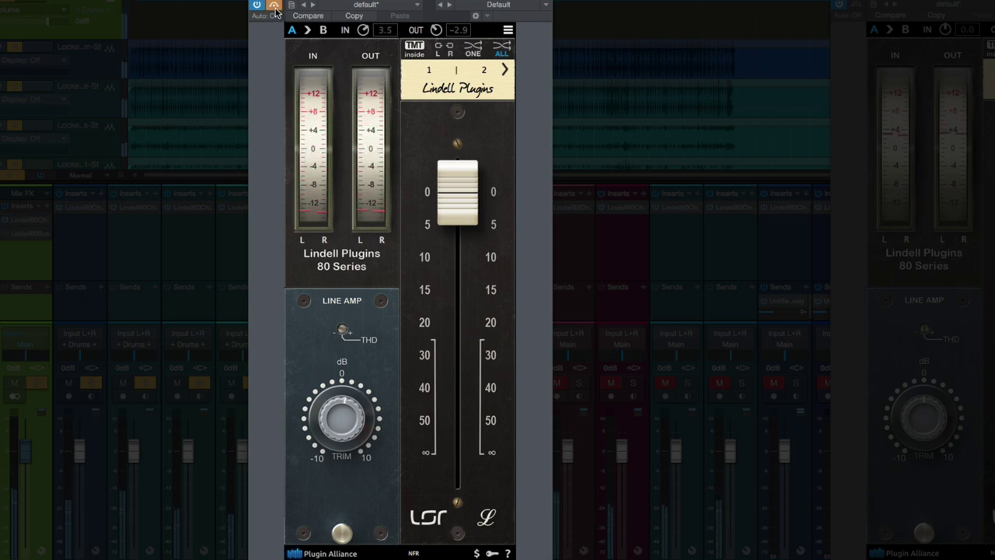
pyautogui.click(275, 6)
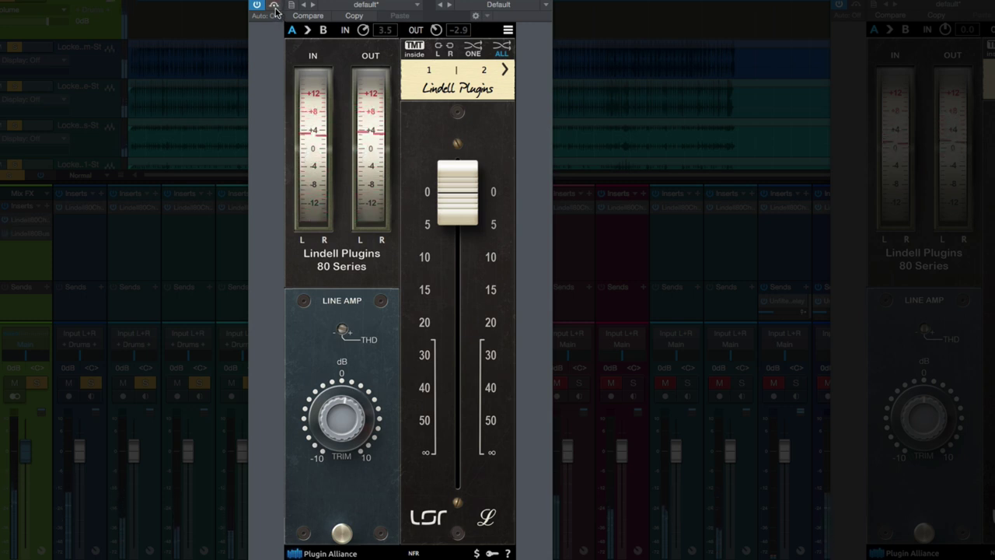
# - Set input to 10.0 and output to about -7.8, toggle THD, and toggle automation on and off
pyautogui.moveTo(436, 31); pyautogui.dragTo(432, 66)
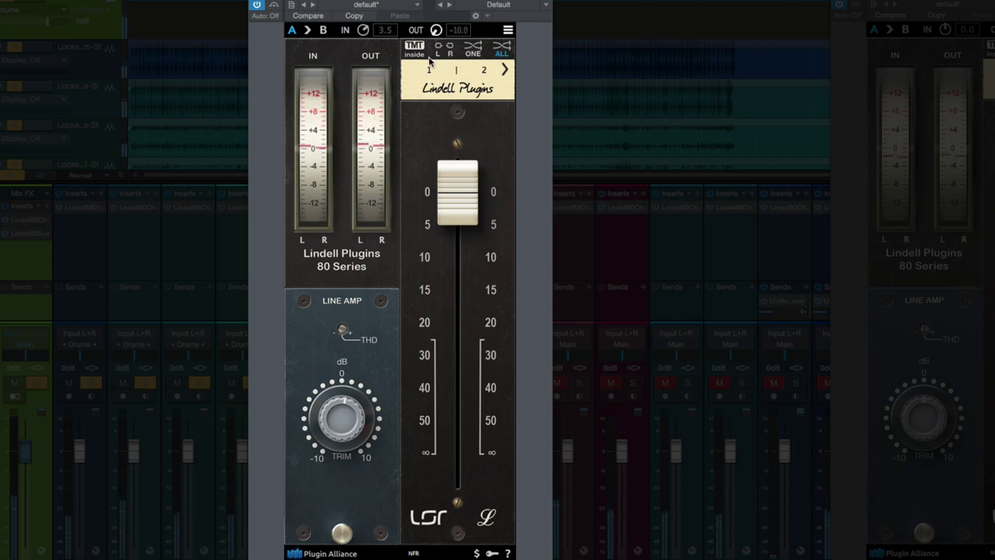
pyautogui.moveTo(363, 31); pyautogui.dragTo(370, 14)
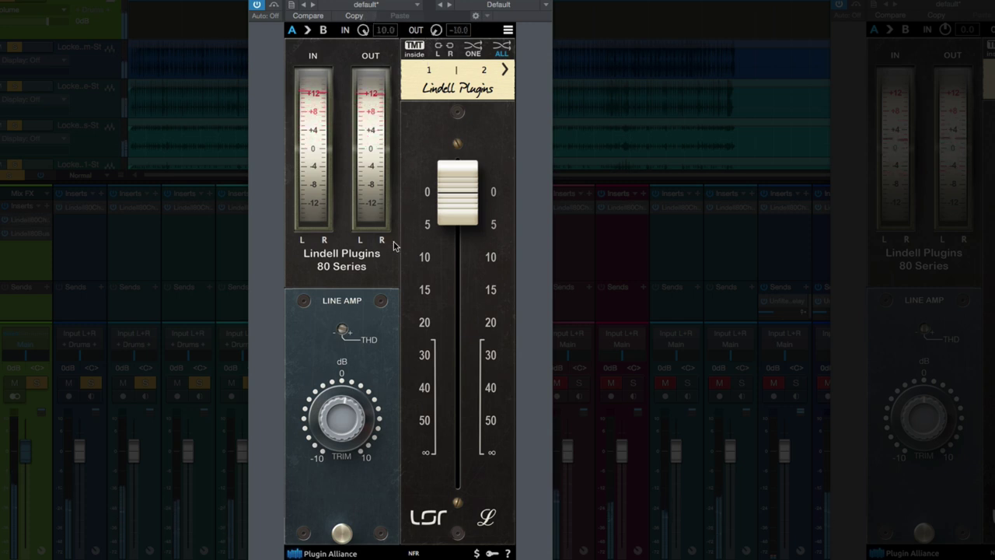
pyautogui.click(344, 327)
pyautogui.moveTo(344, 440)
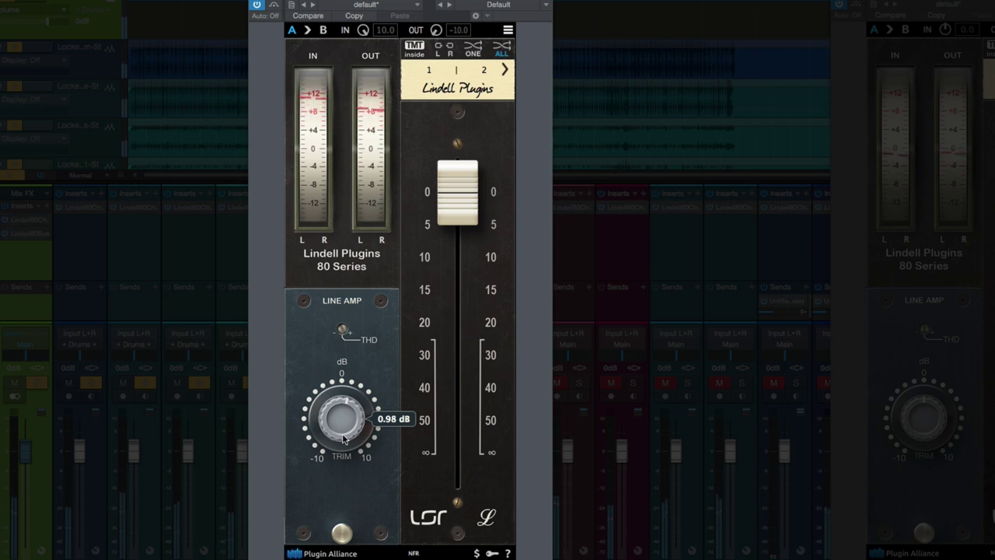
pyautogui.moveTo(436, 33); pyautogui.dragTo(442, 26)
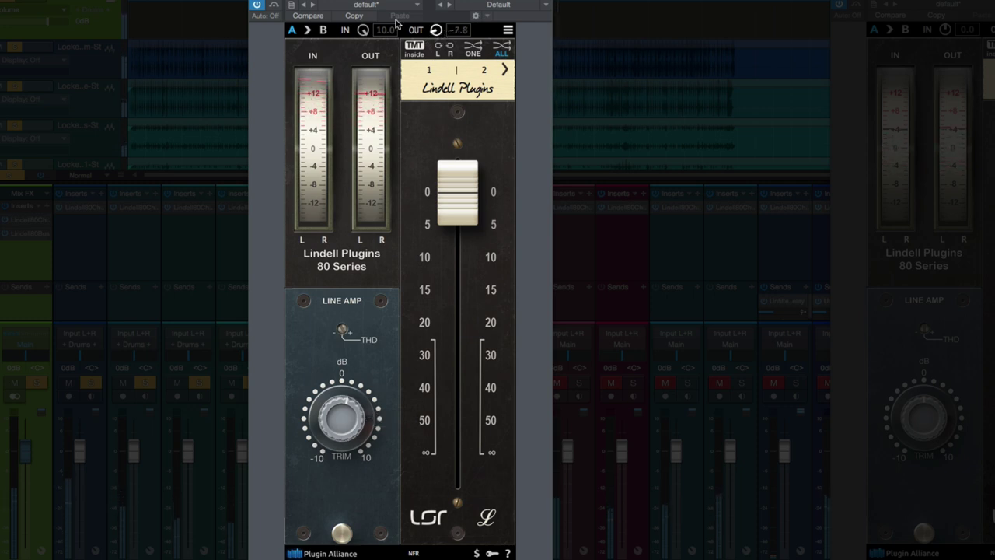
pyautogui.click(274, 5)
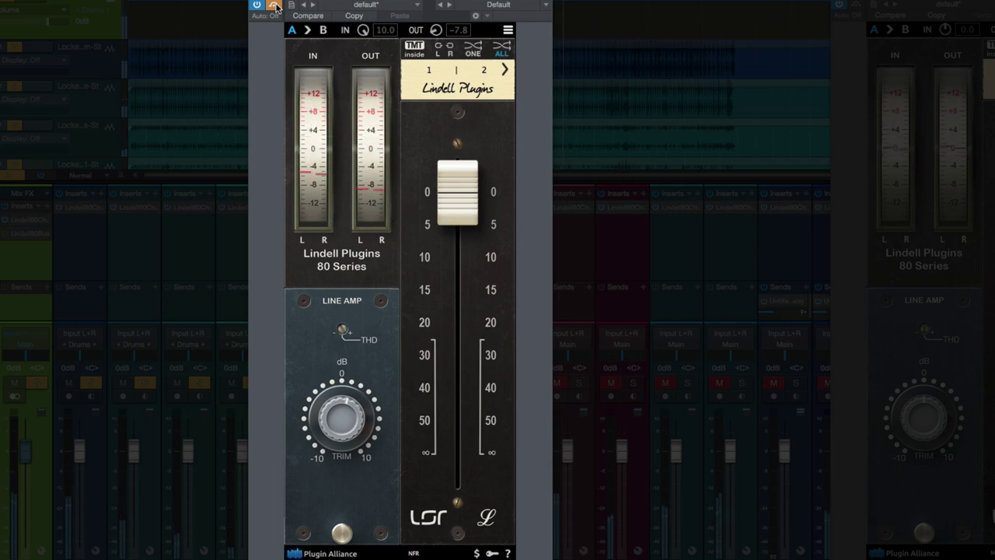
pyautogui.click(275, 5)
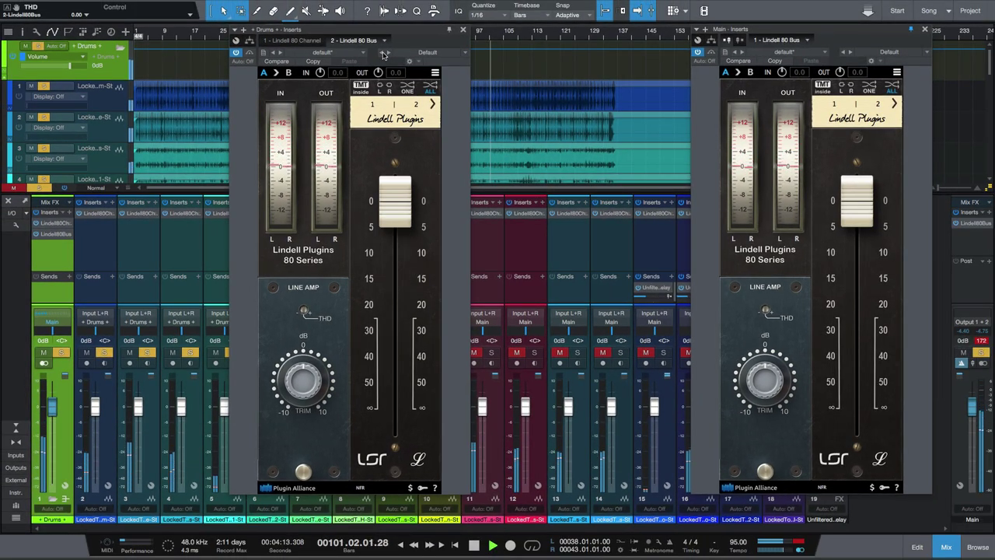
# - Clear all solos with Shift+S and return to the '1 - Lindell 80 Channel' plugin
pyautogui.hotkey('shift', 's')
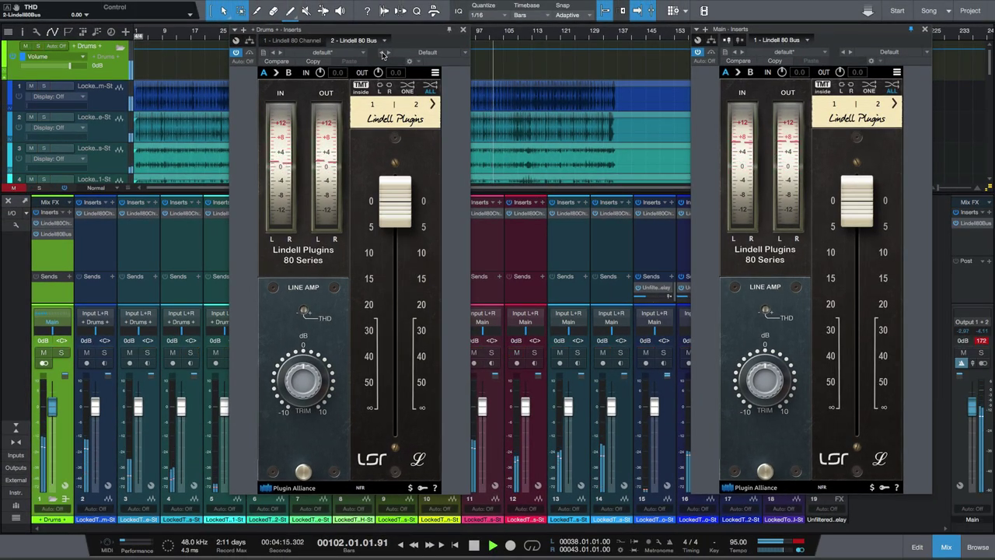
pyautogui.click(313, 42)
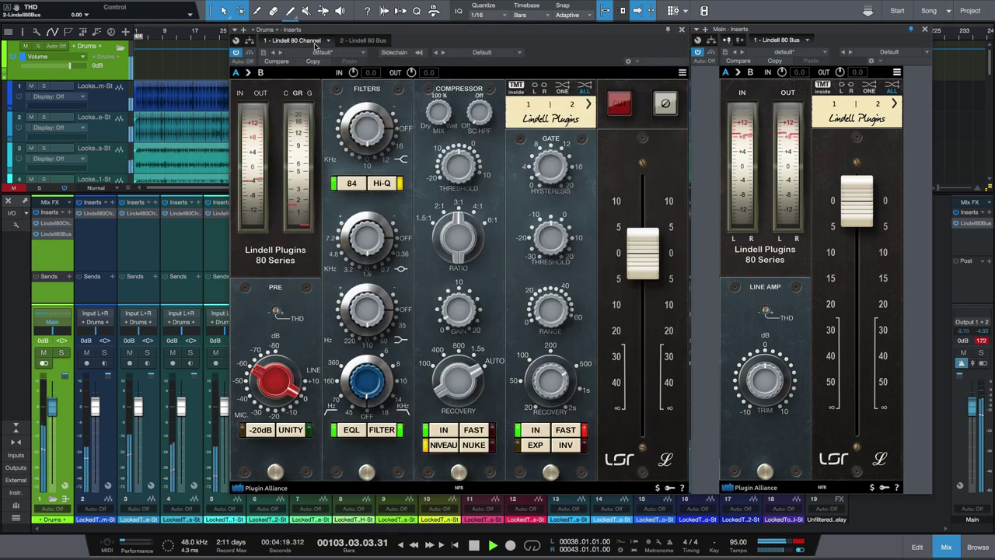